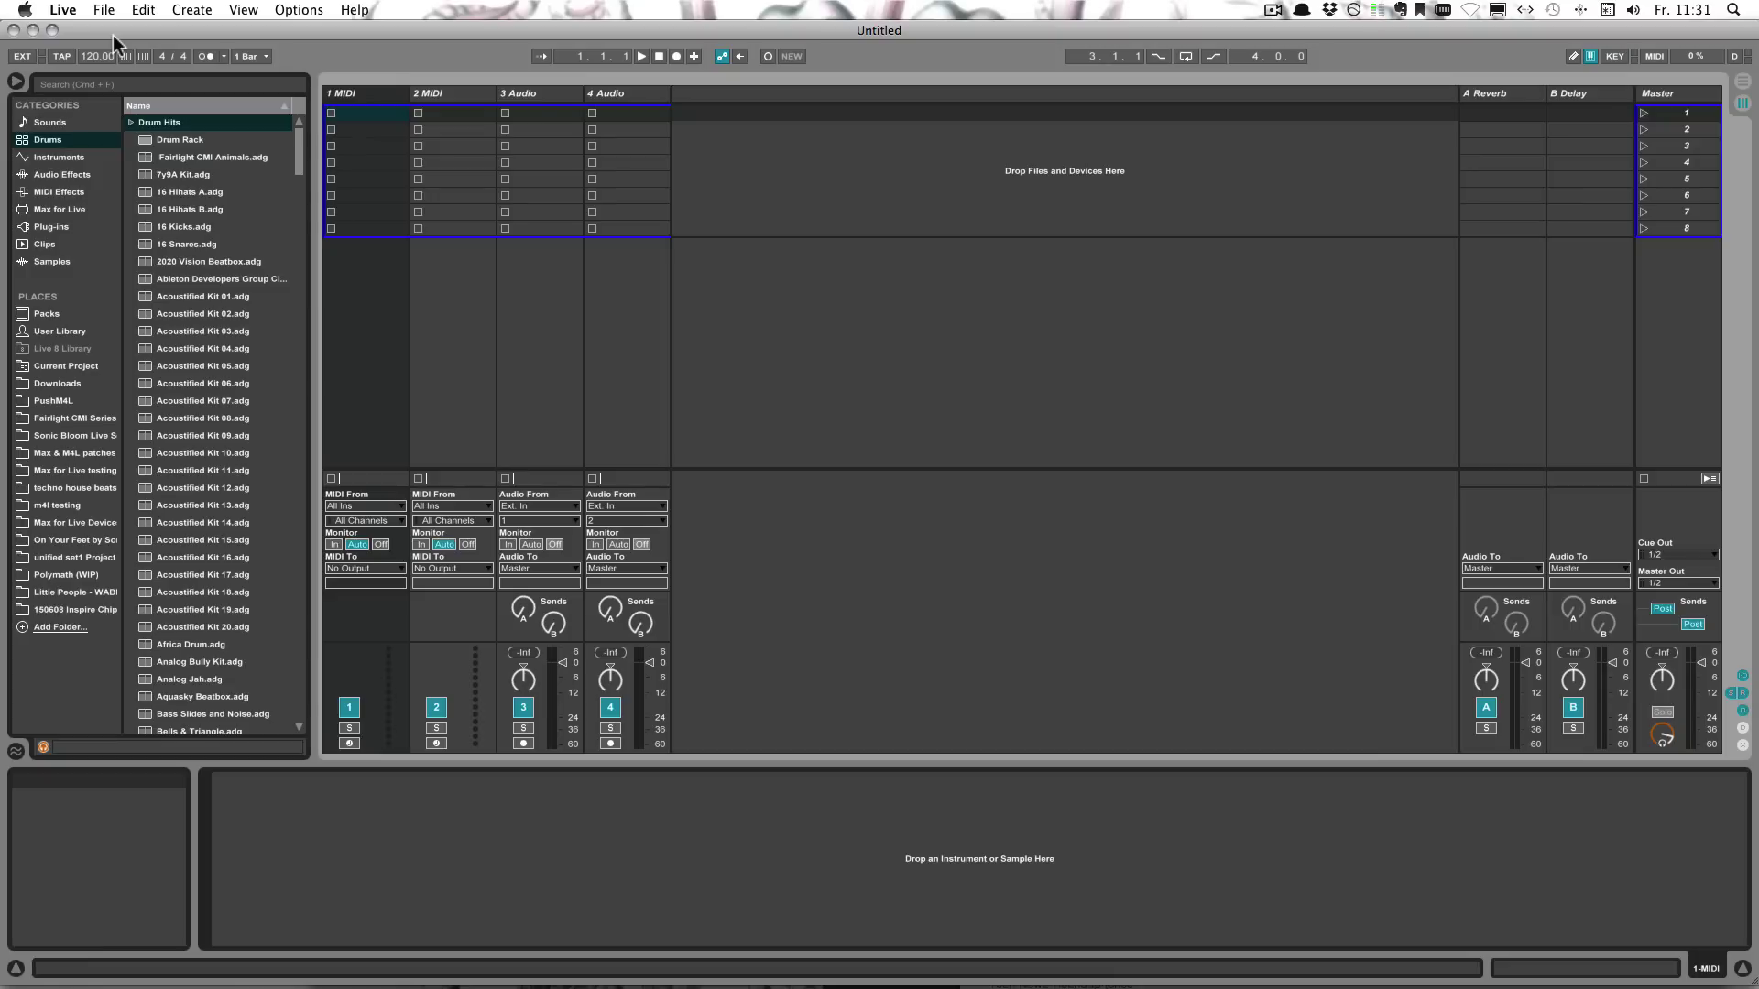
Load Acoustified Kit 01 onto the first MIDI track and show its chain list with the input/output settings.
click(167, 299)
drag(166, 299, 354, 292)
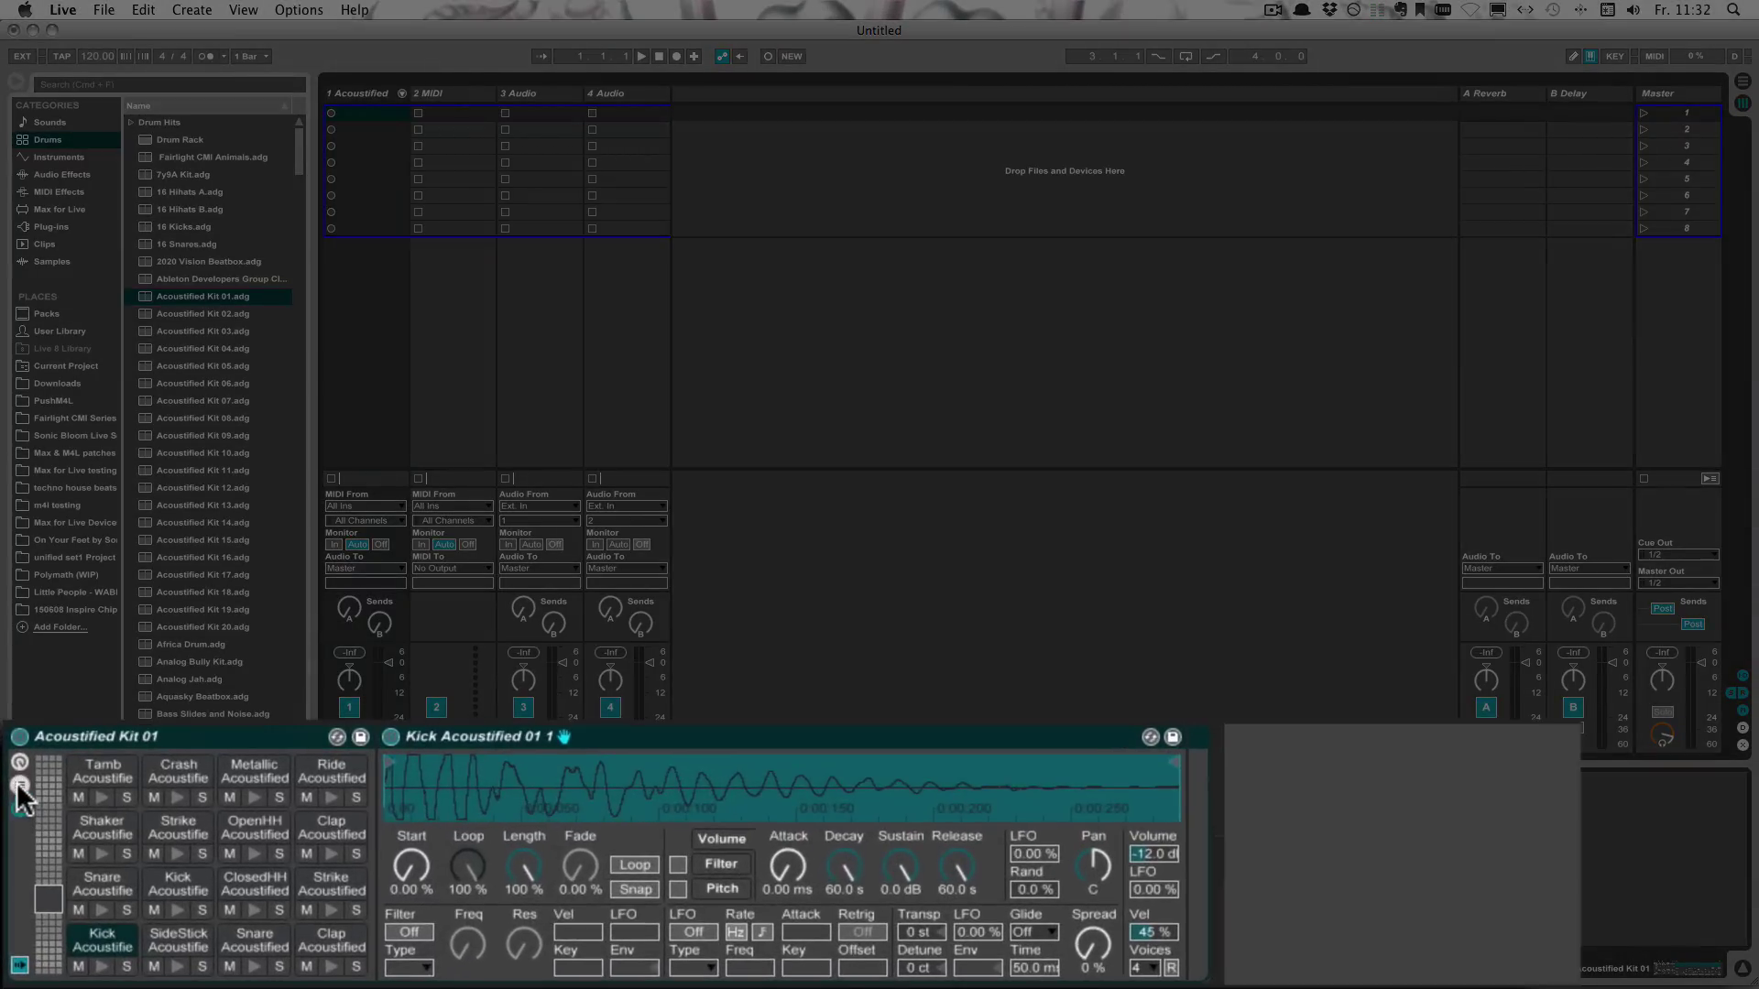
click(18, 785)
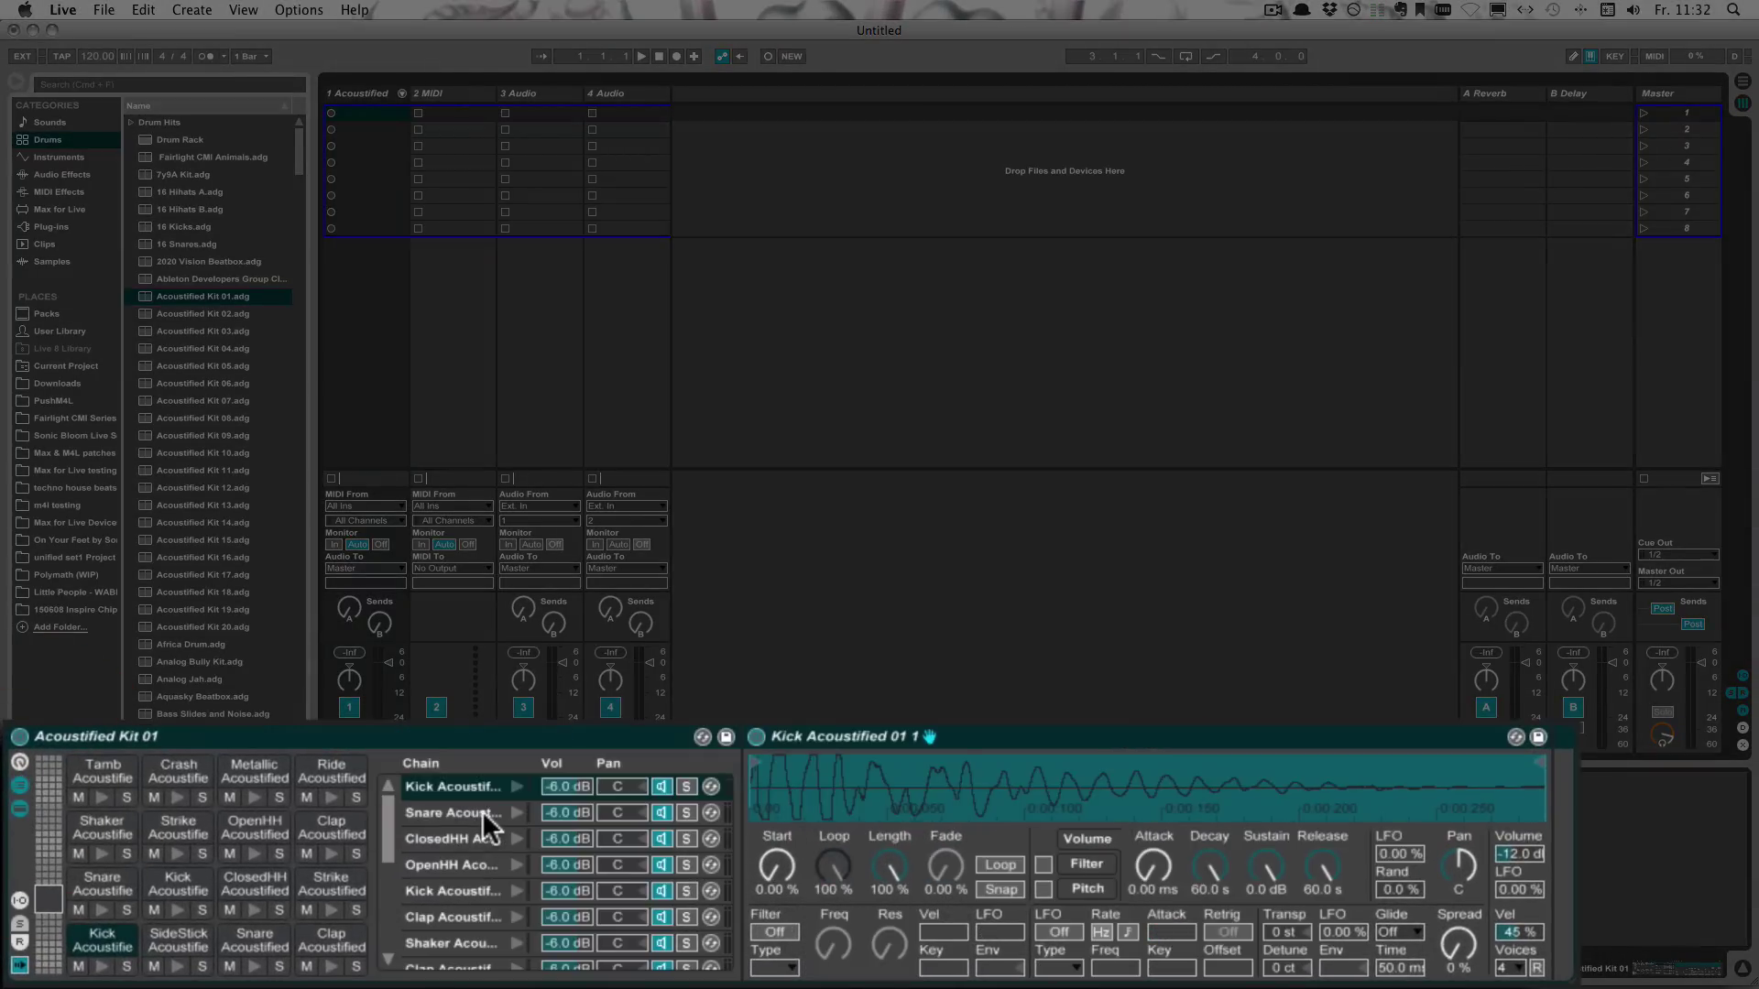
scroll(482, 811, down, 5)
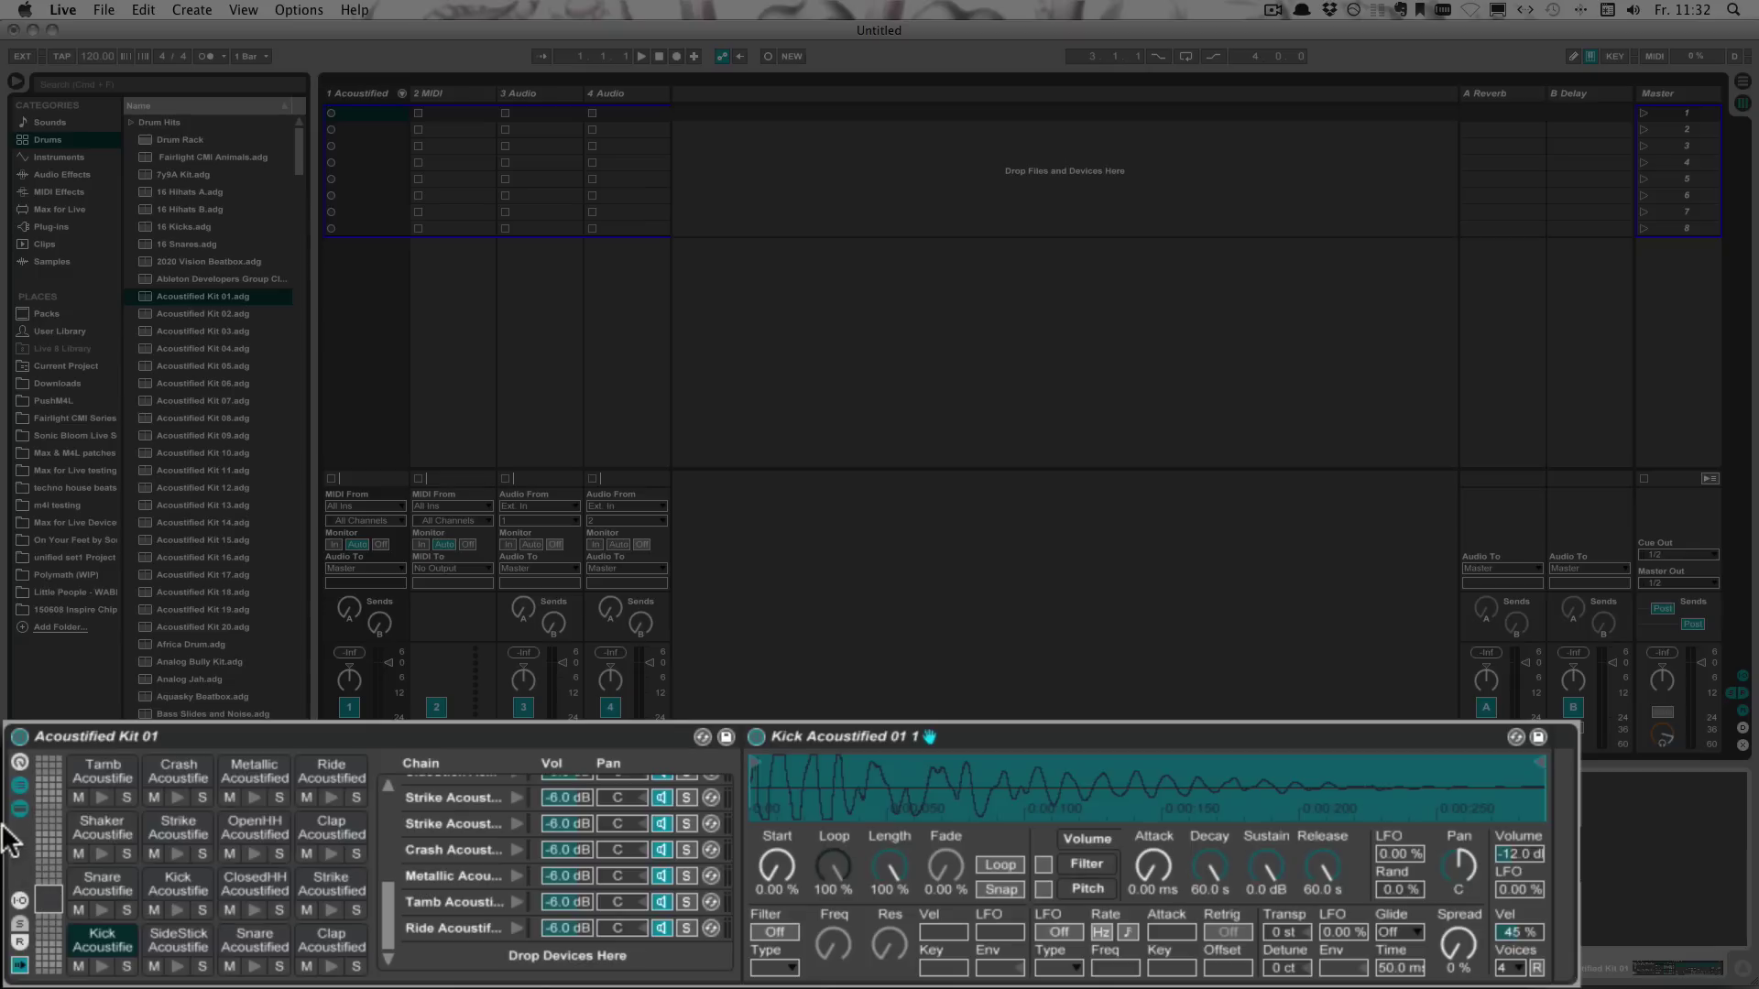
click(18, 897)
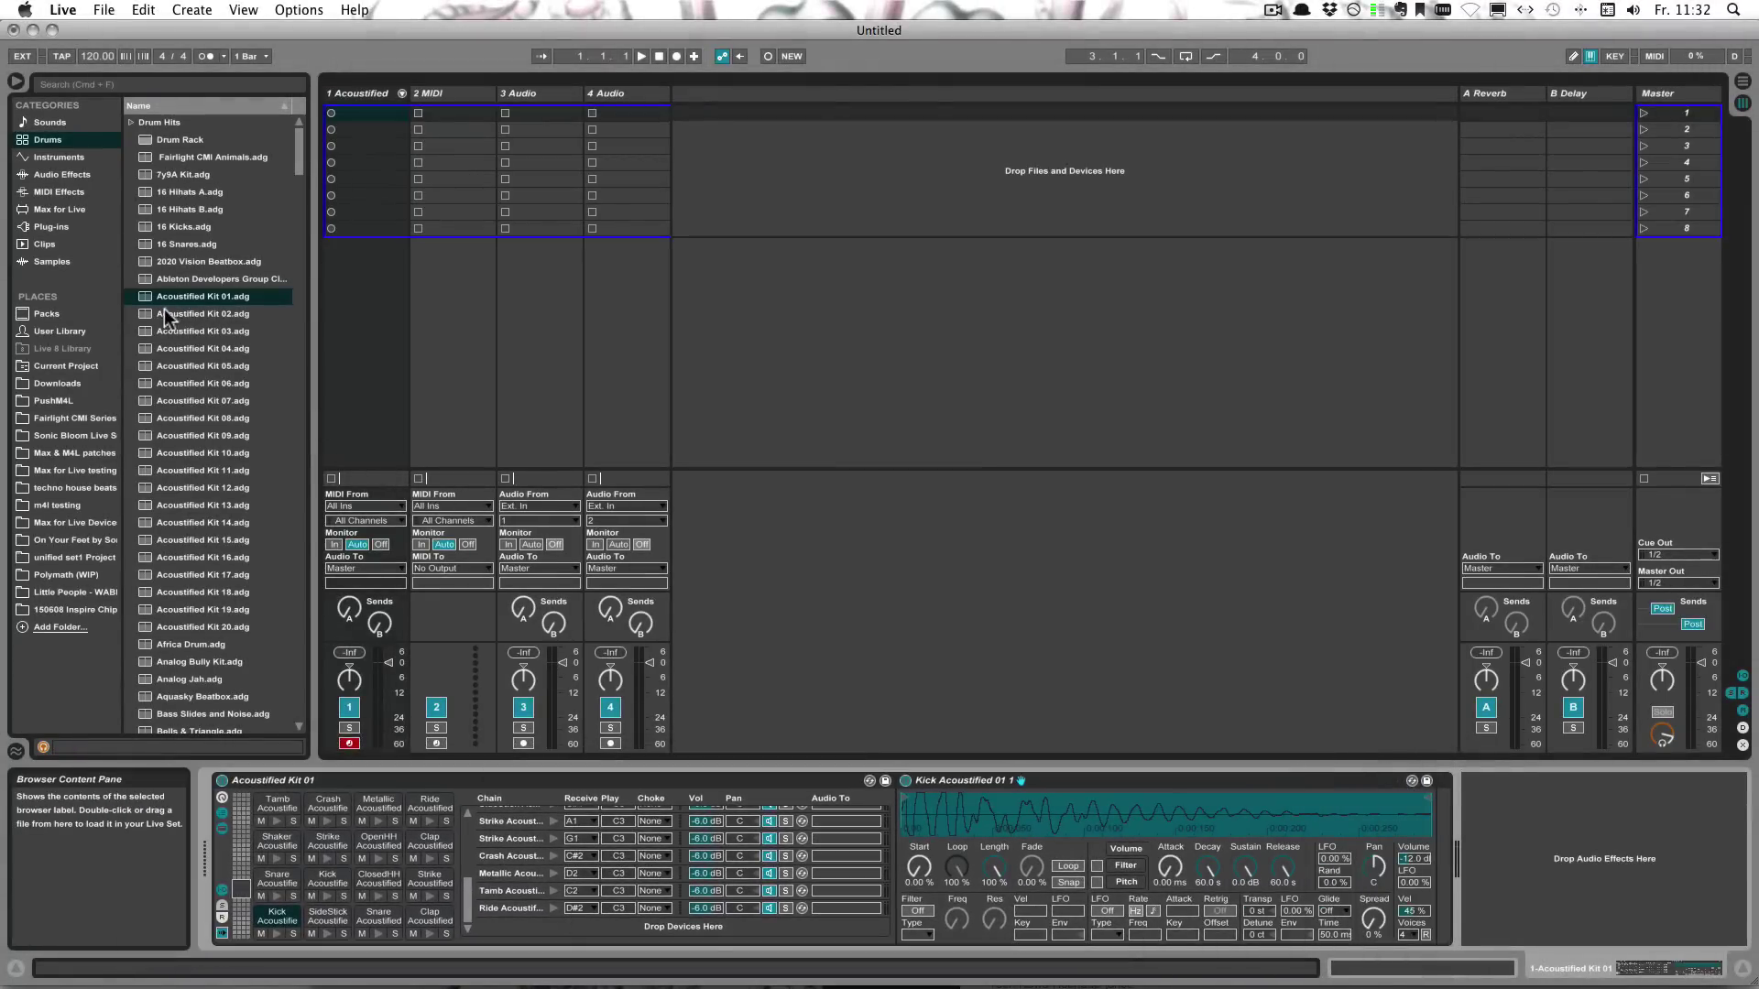
Load Acoustified Kit 02 onto the second MIDI track and unfold its drum chains in the mixer.
drag(163, 309, 459, 251)
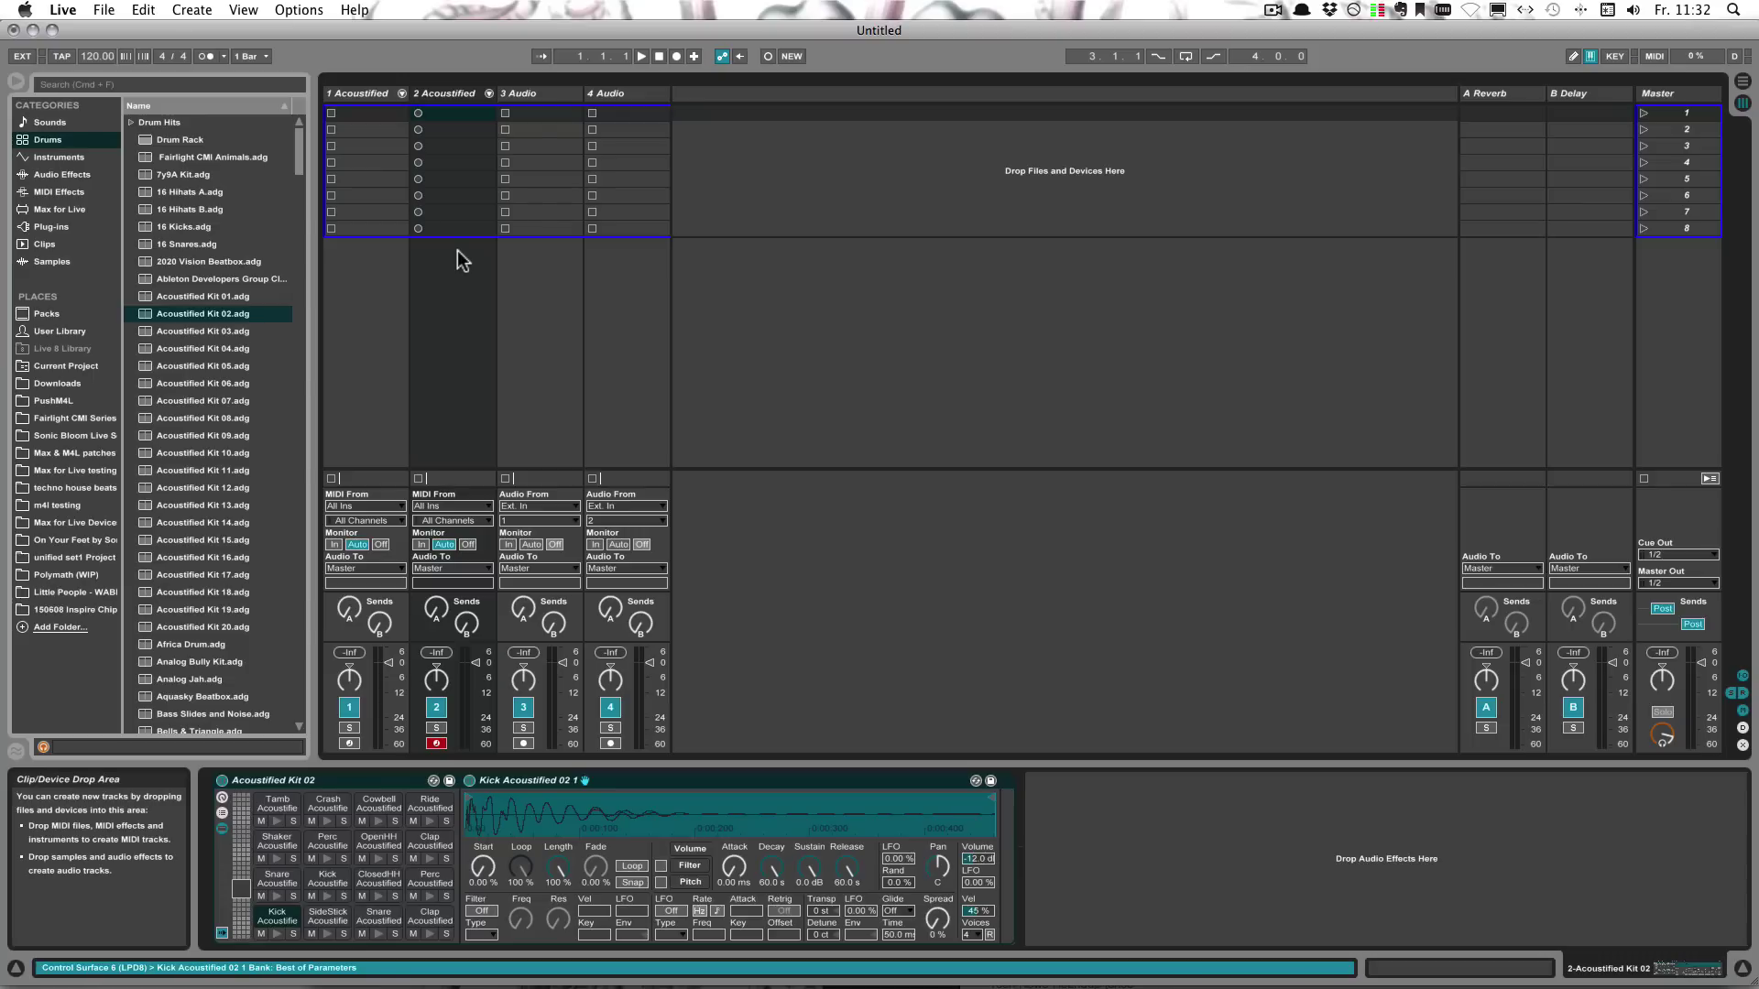
click(489, 94)
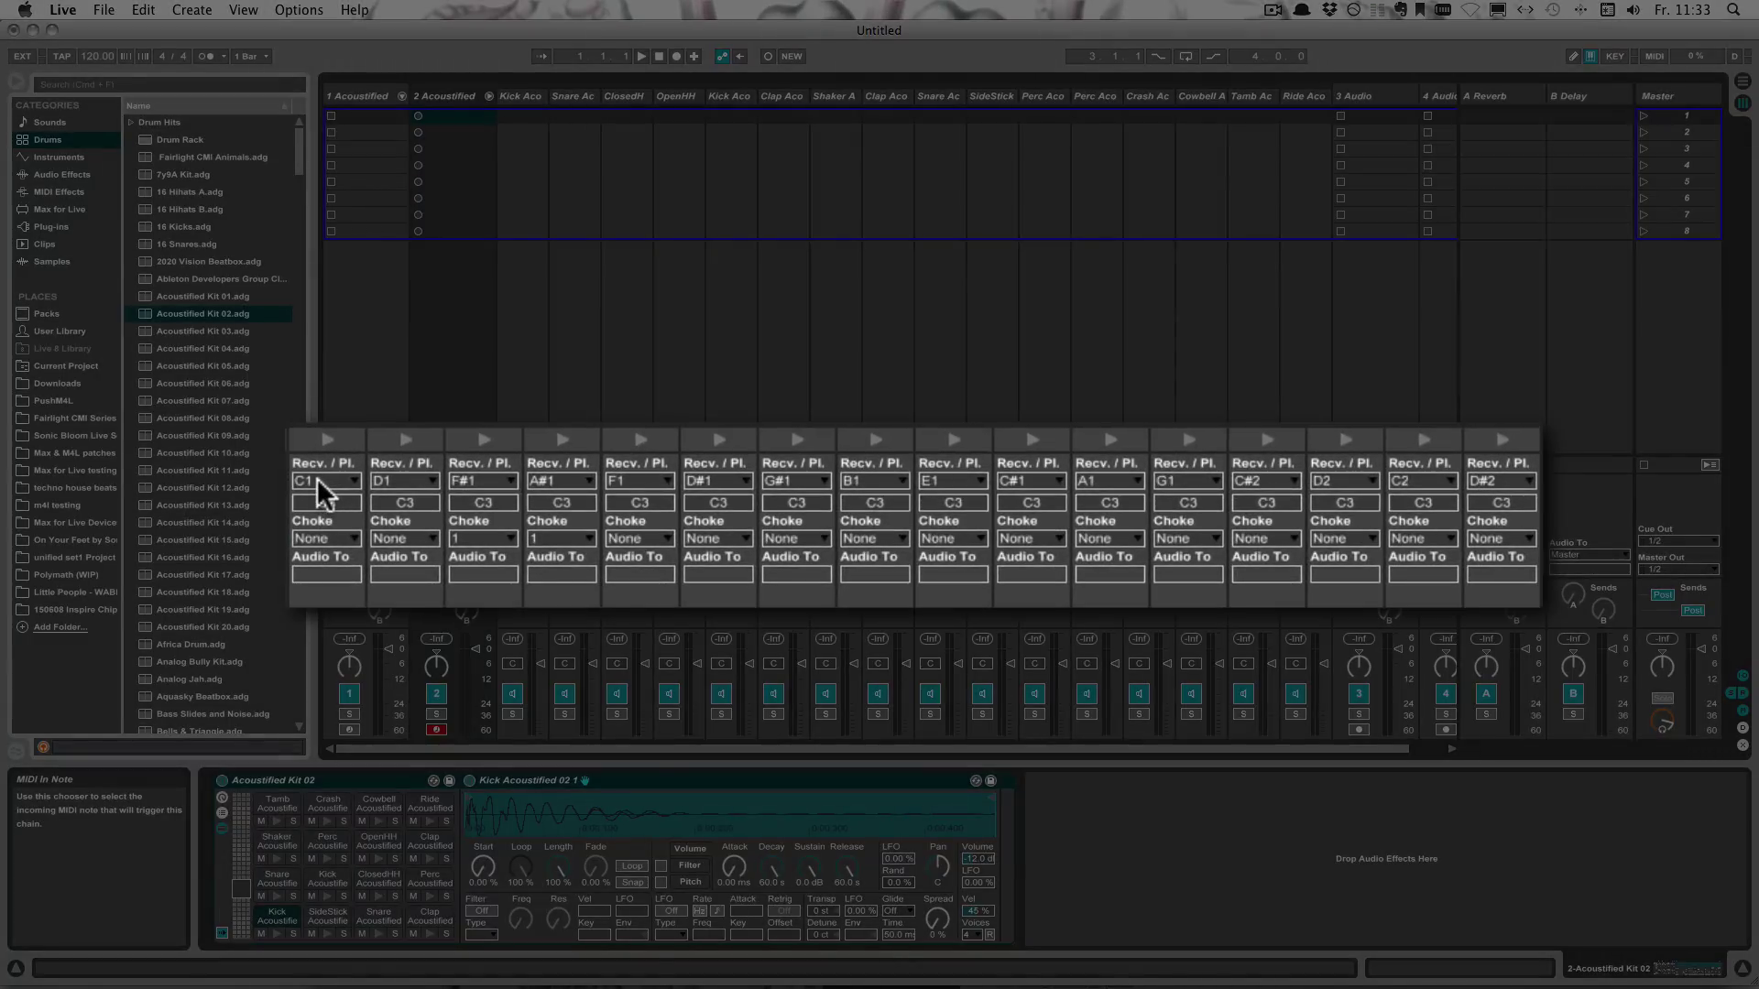
Set the receive notes of Kit 02's first Kick, first Snare and ClosedHH chains to E2, F2 and F#2.
click(318, 480)
text(e2)
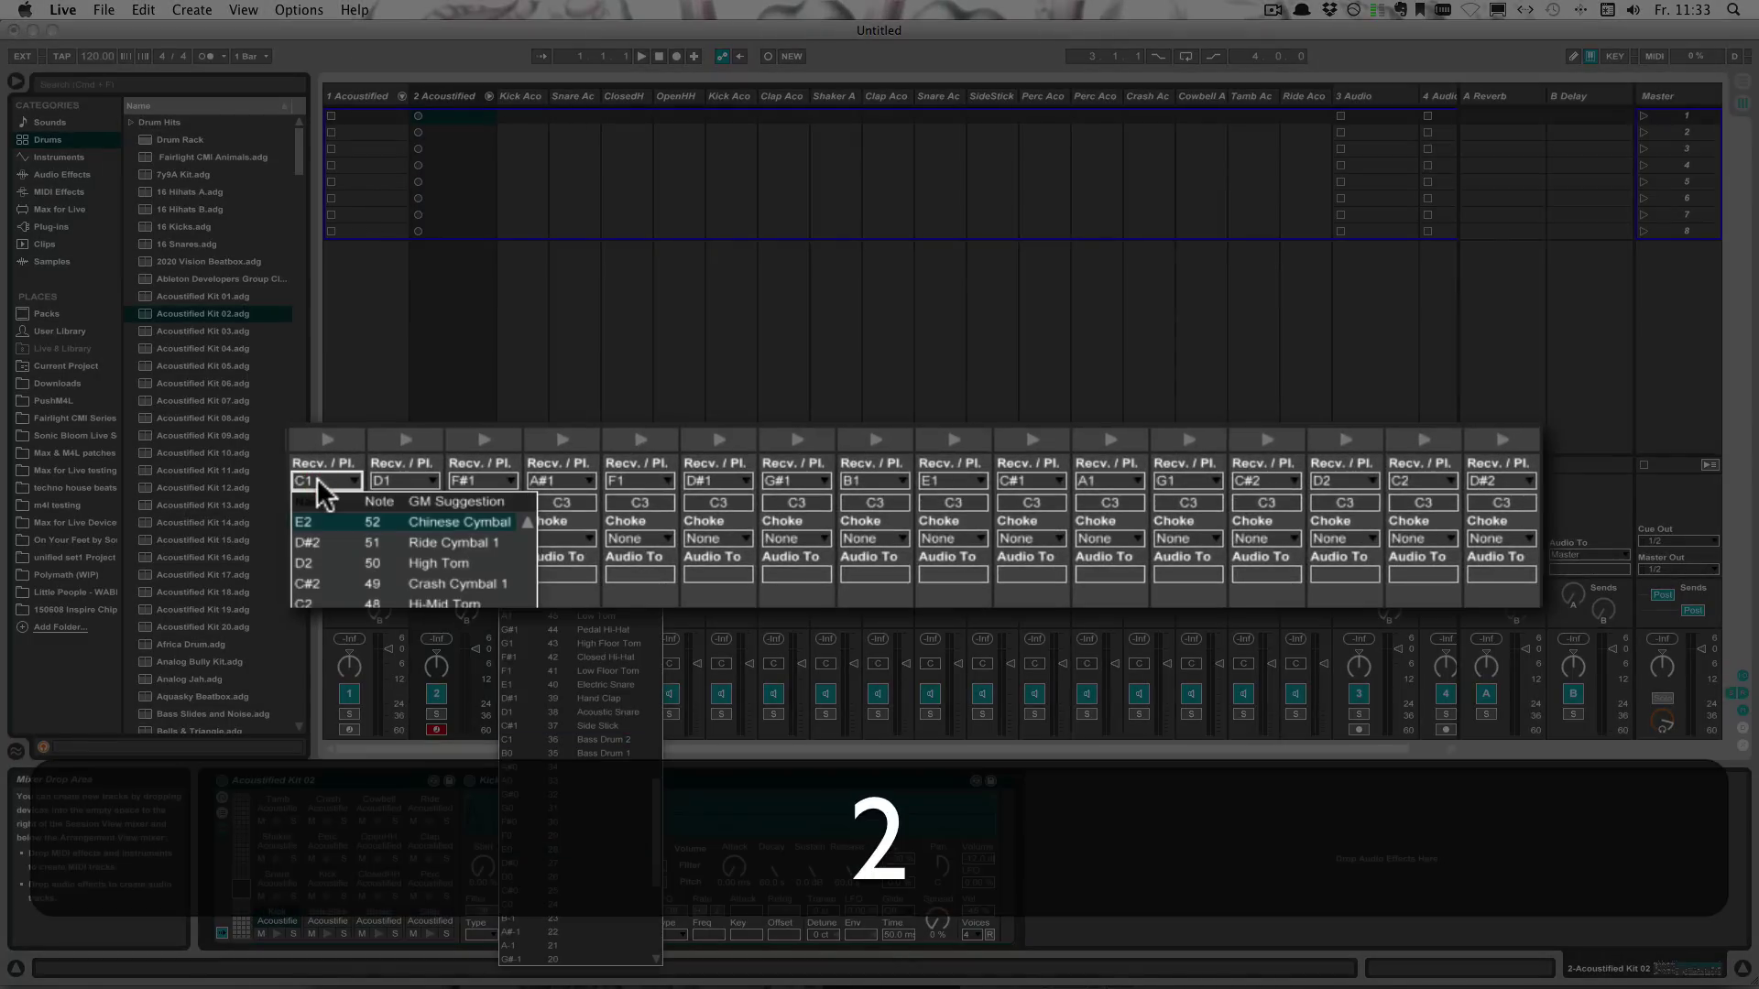
key(Return)
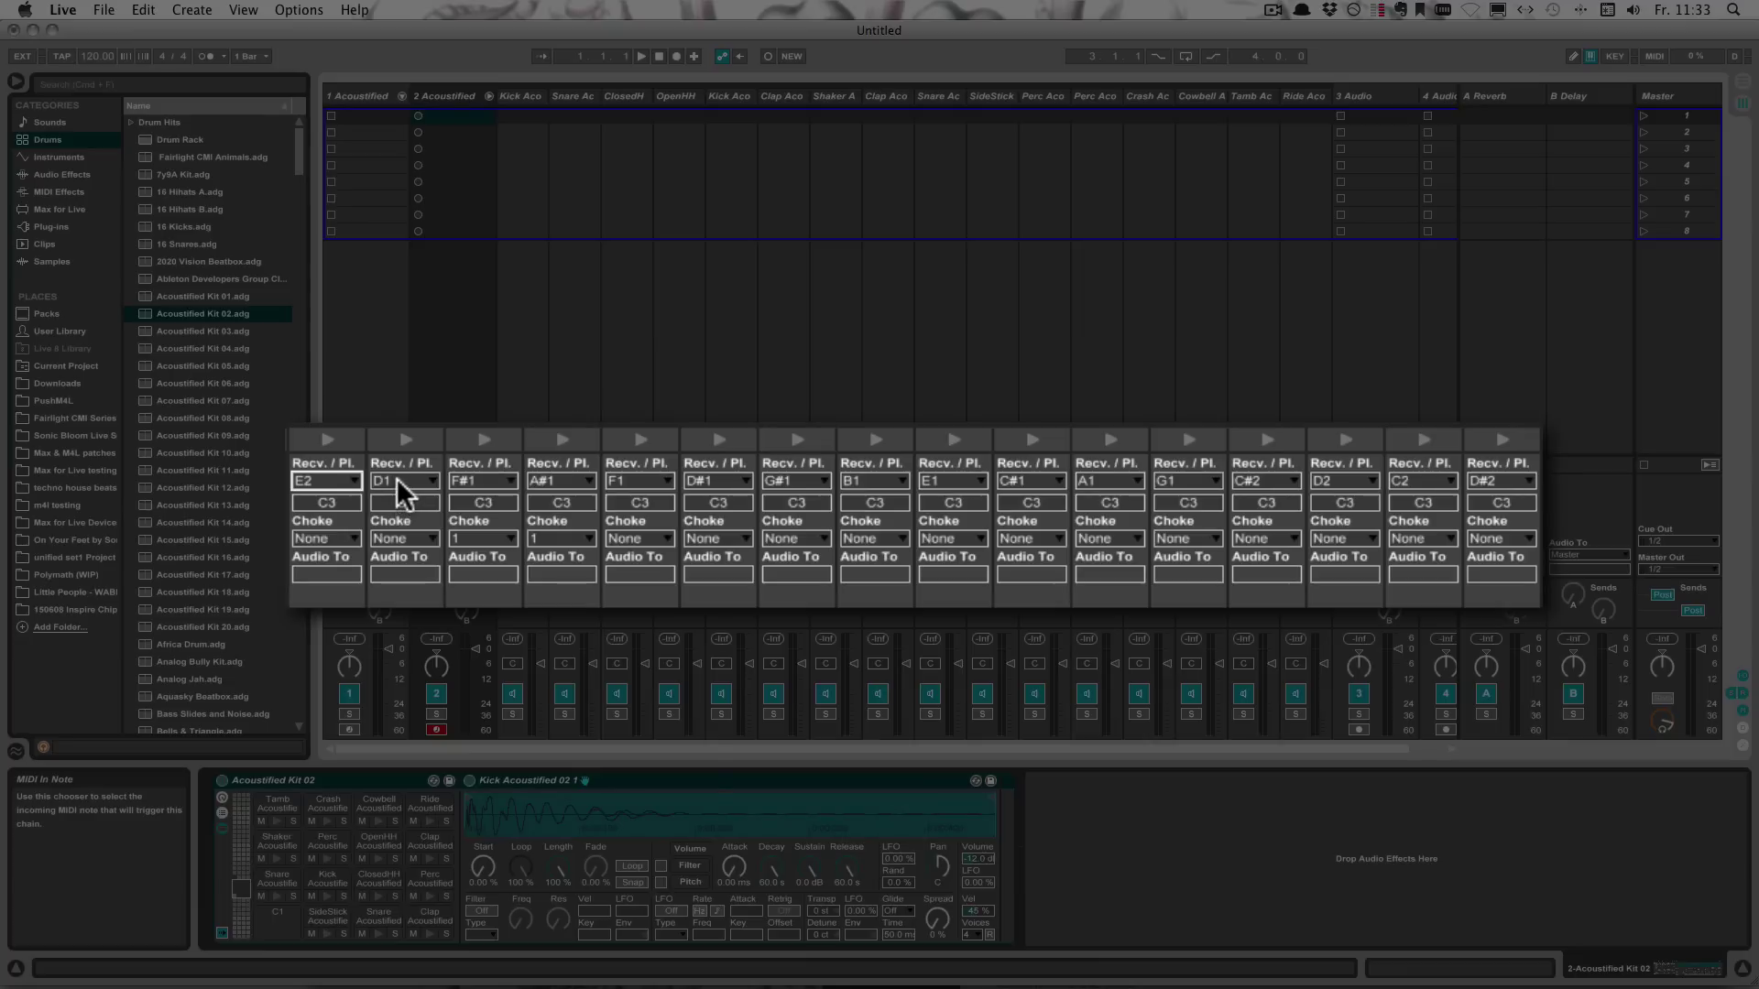
click(395, 480)
text(f2)
key(Return)
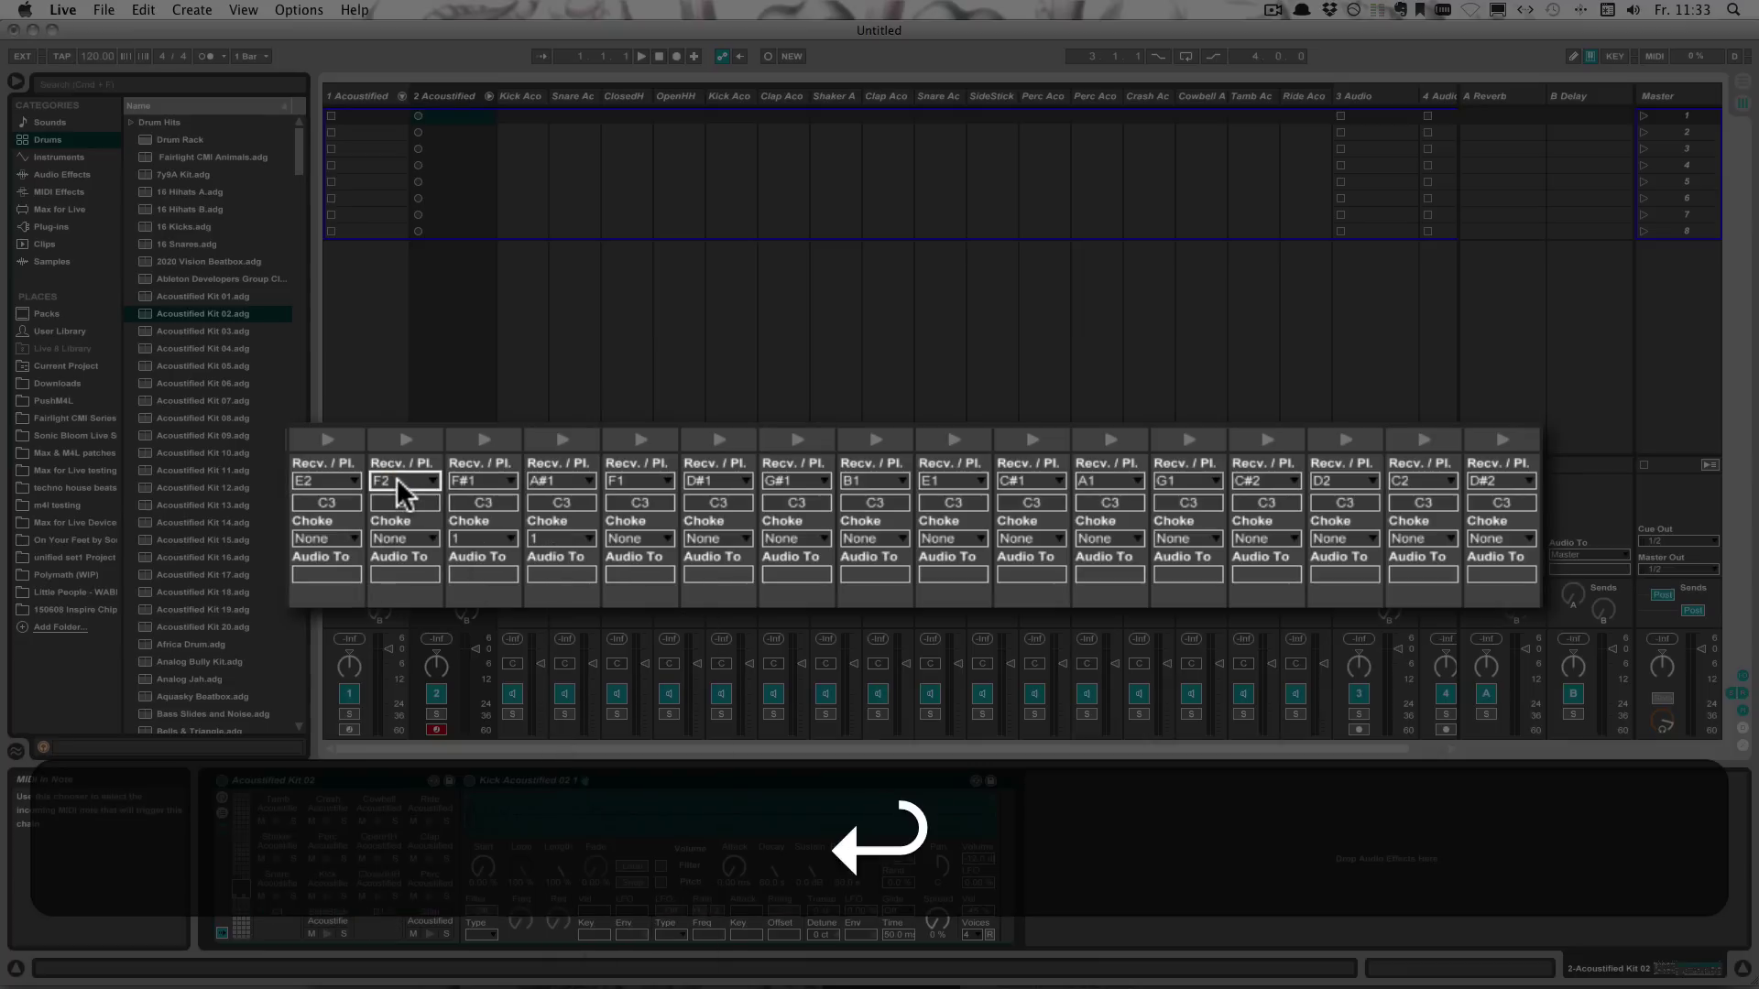
click(463, 482)
text(f#2)
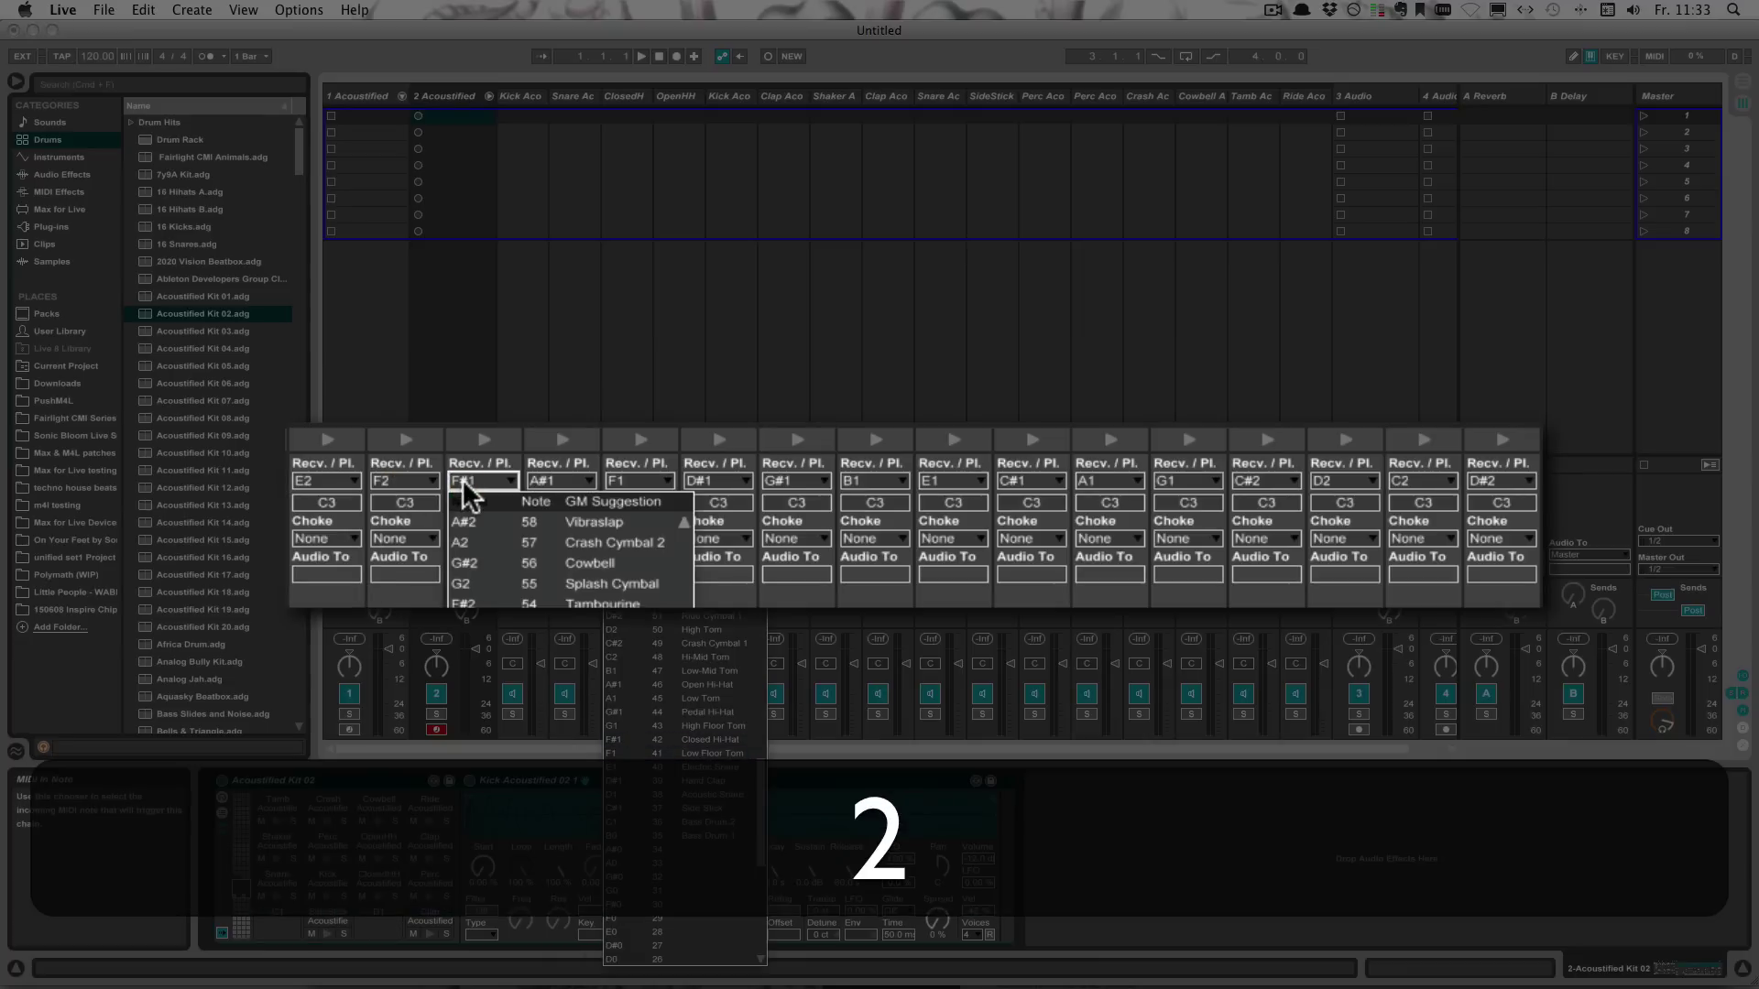
key(Return)
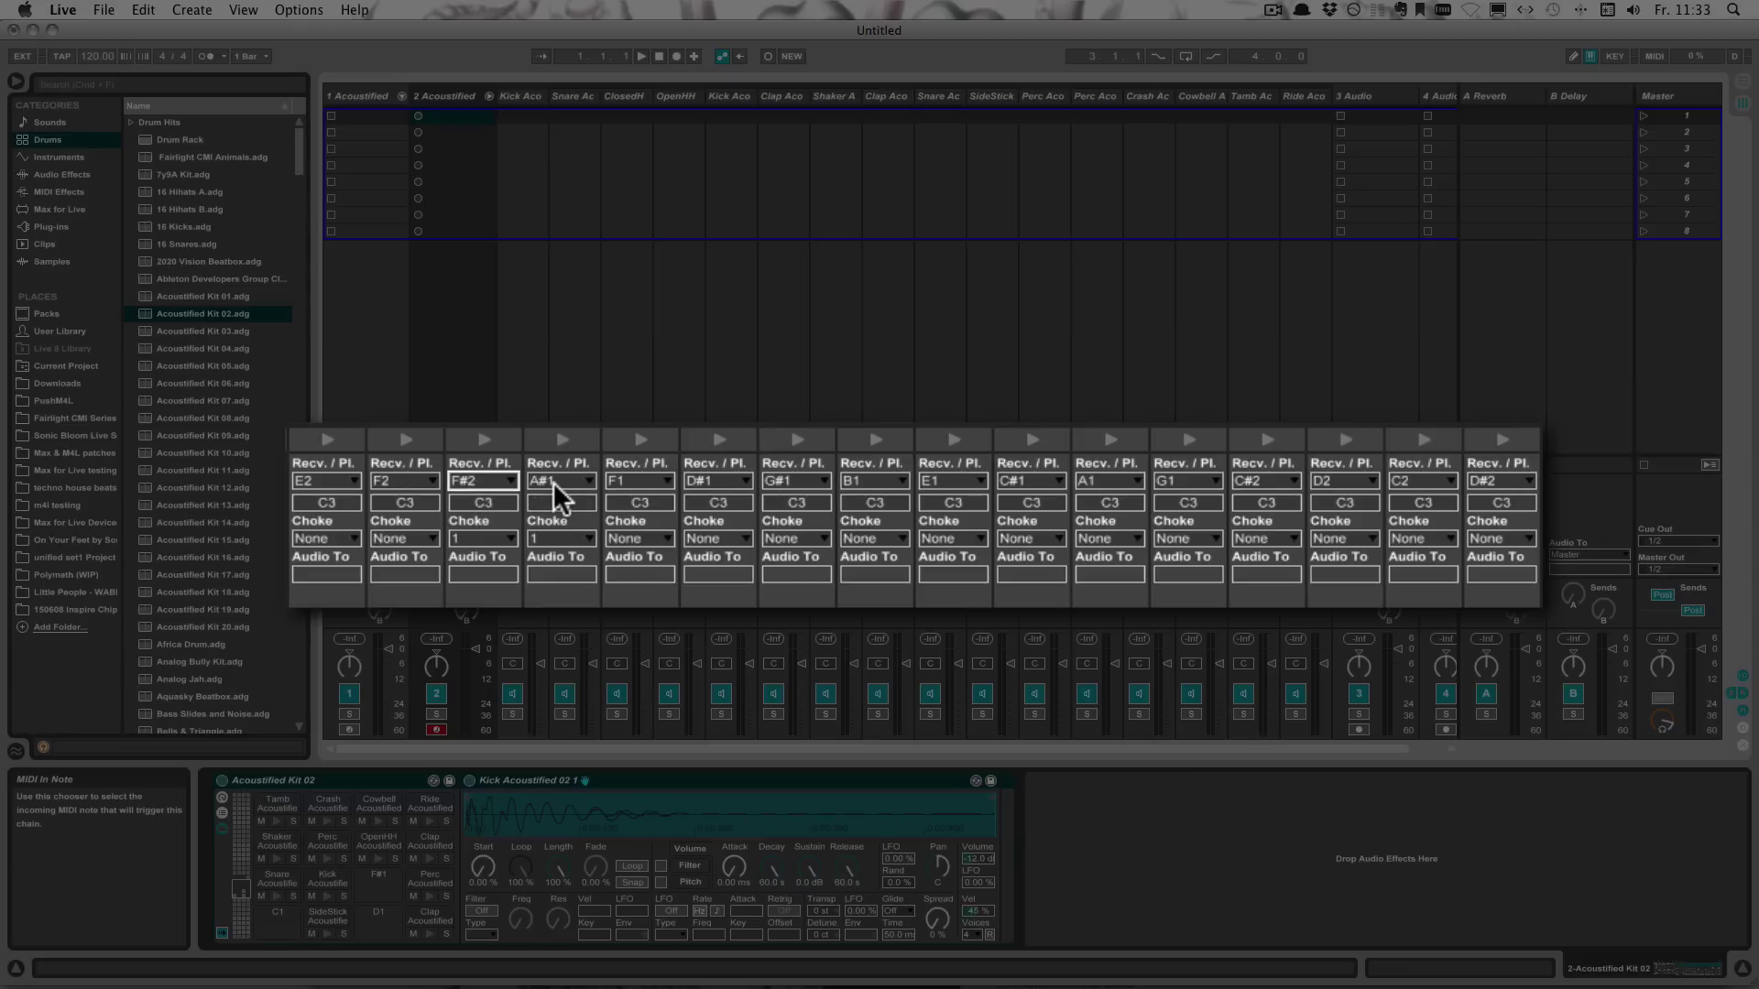
Set the receive notes of Kit 02's OpenHH chain and second Kick chain to G2 and G#2.
click(543, 481)
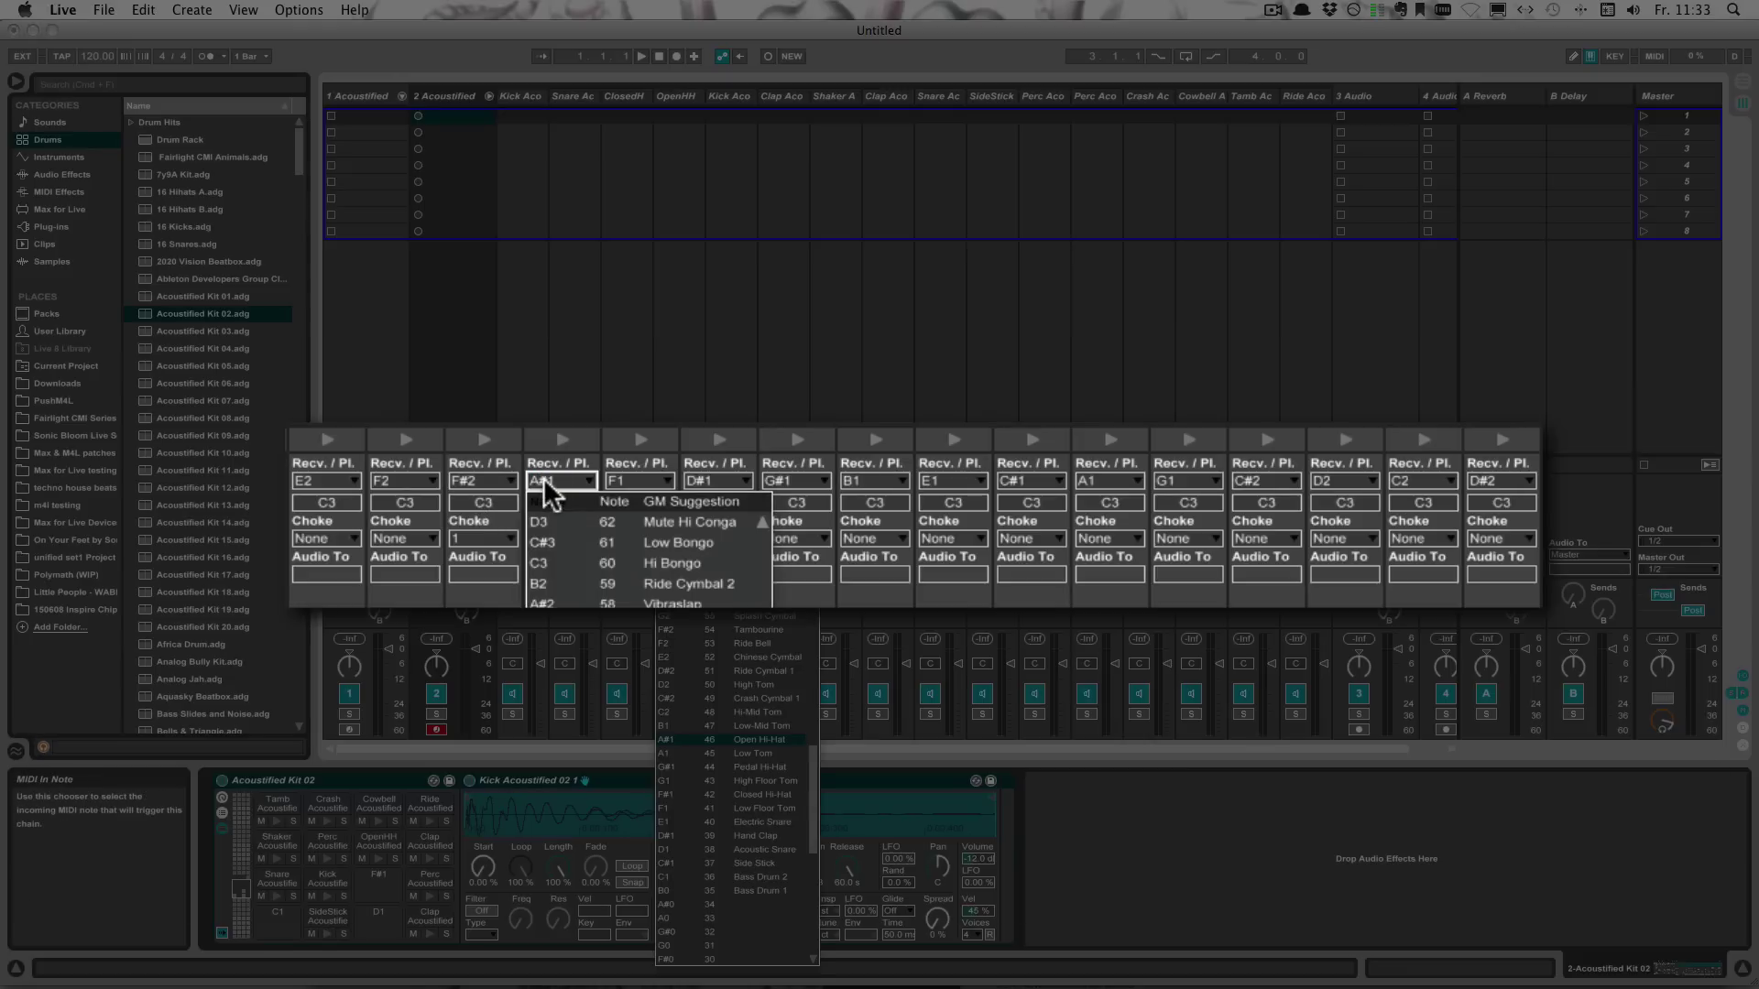
key(Return)
click(639, 486)
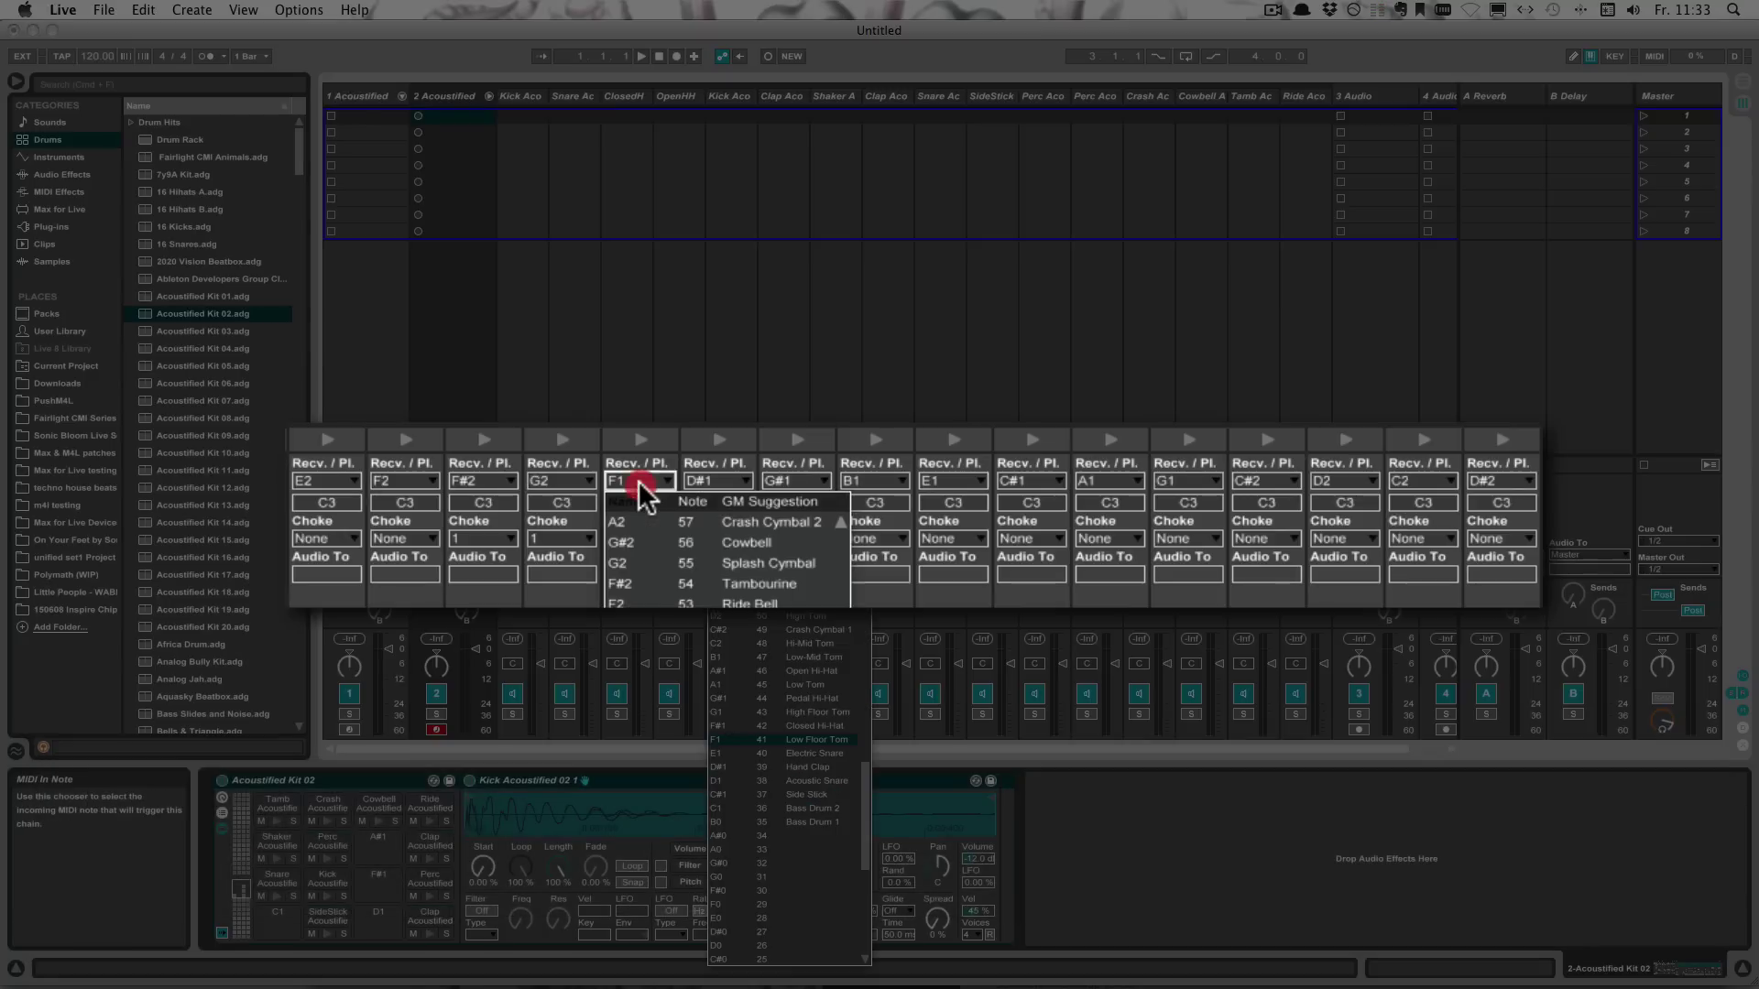
key(2)
key(Return)
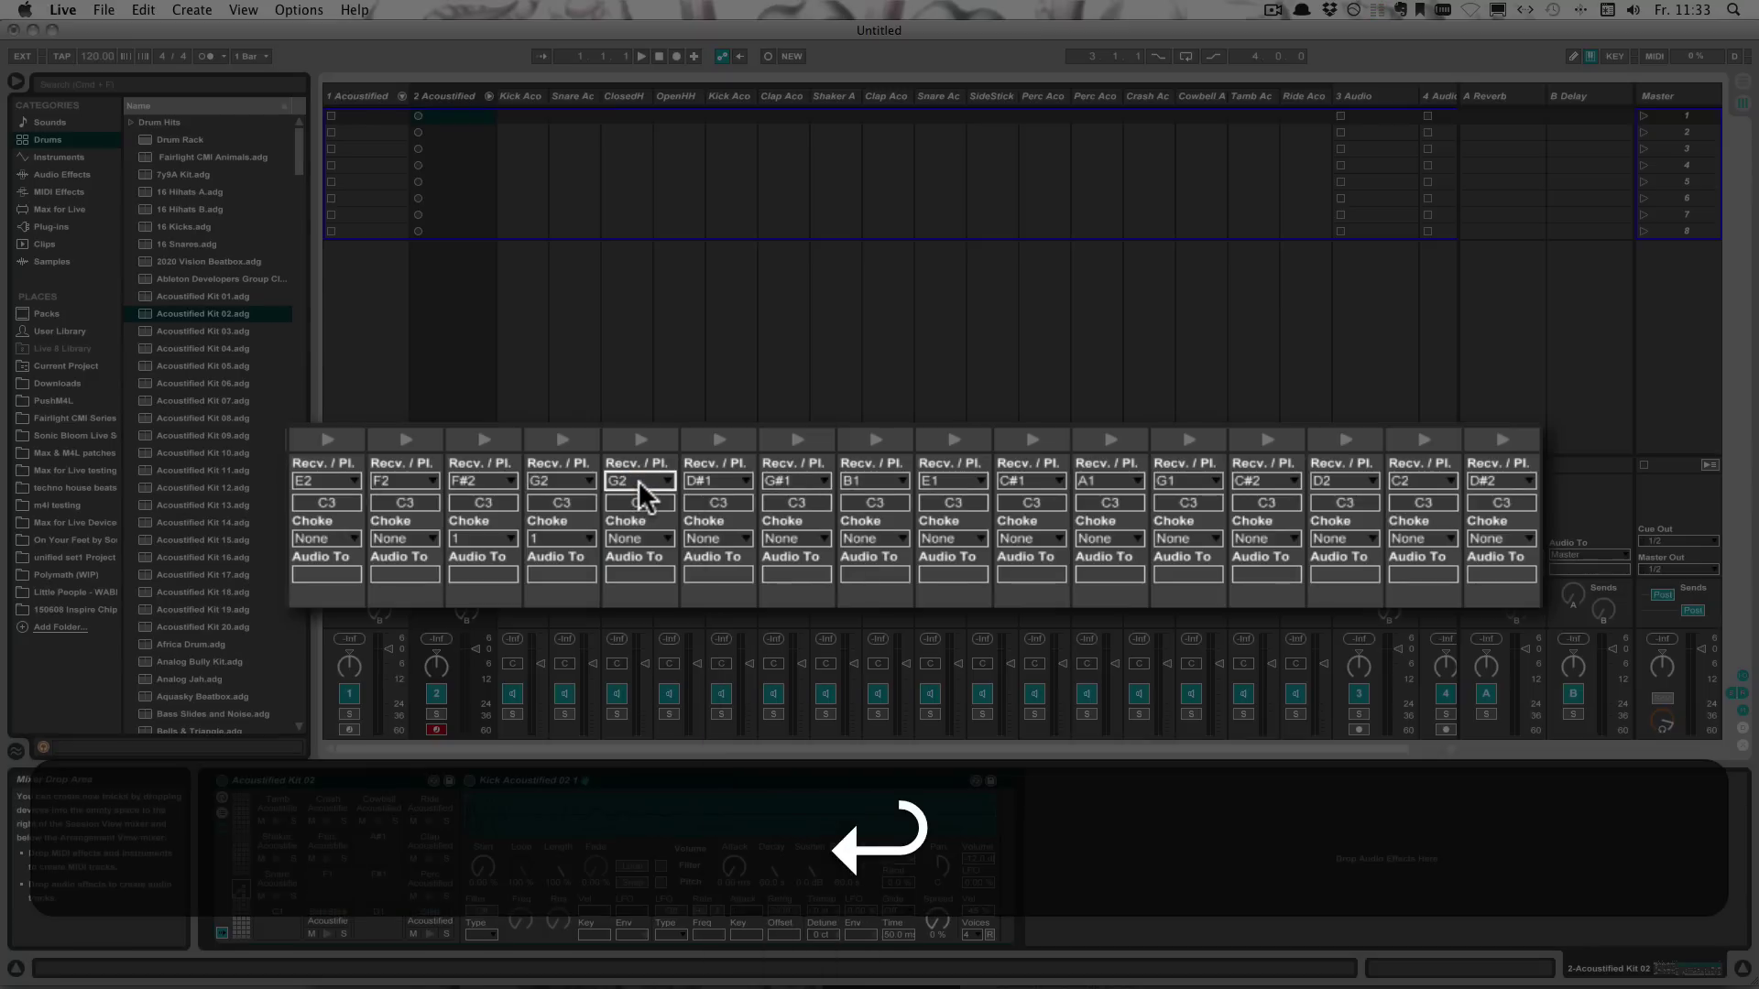
key(Up)
Set the receive notes of Kit 02's first Clap, Shaker and second Clap chains to A2, A#2 and B2.
click(716, 480)
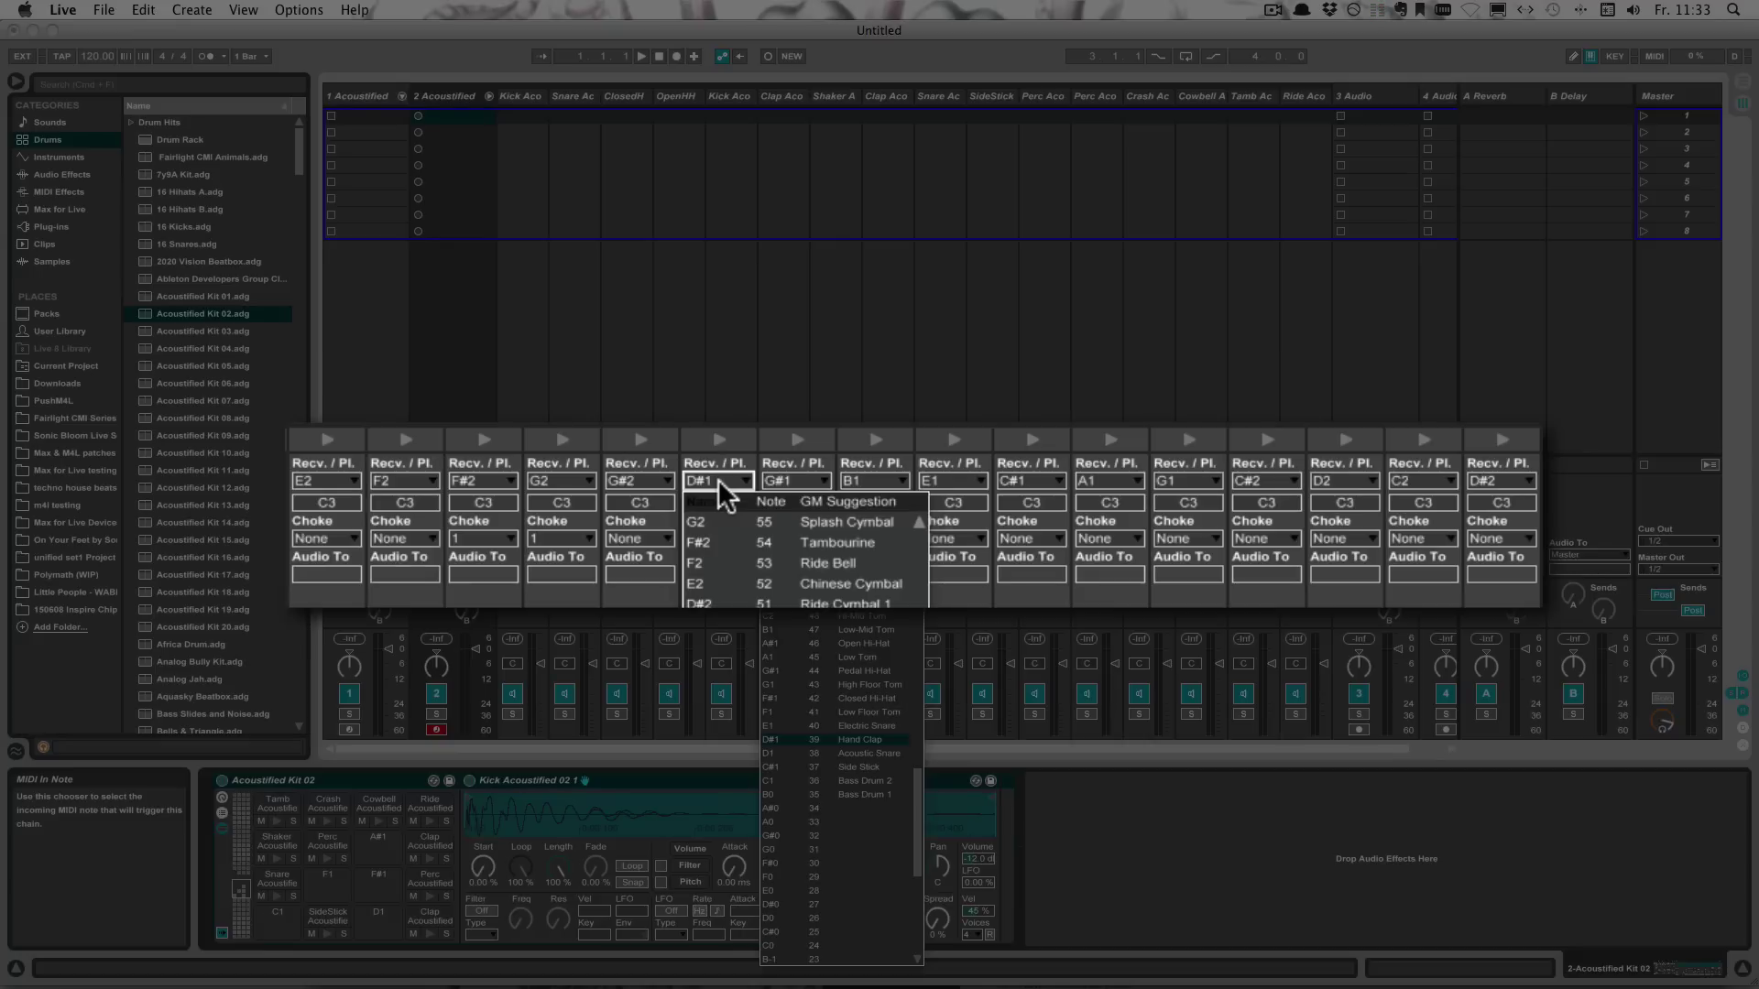
key(a)
key(Return)
click(764, 478)
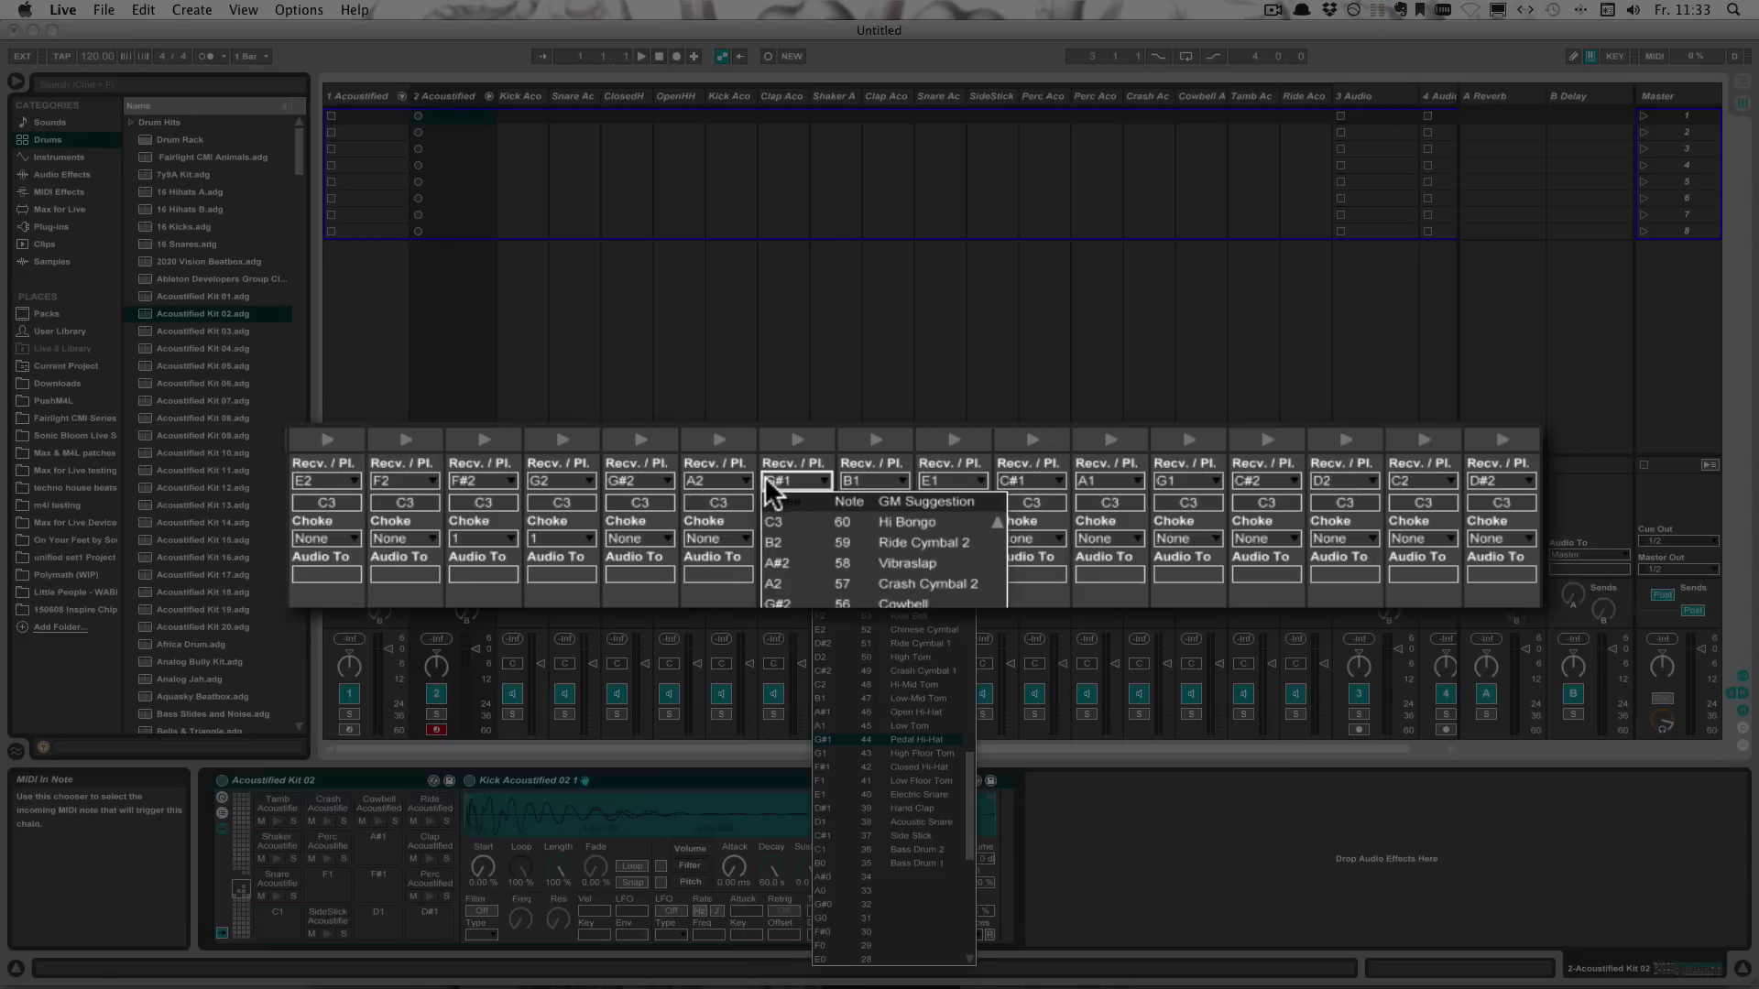
key(2)
key(Up)
key(Return)
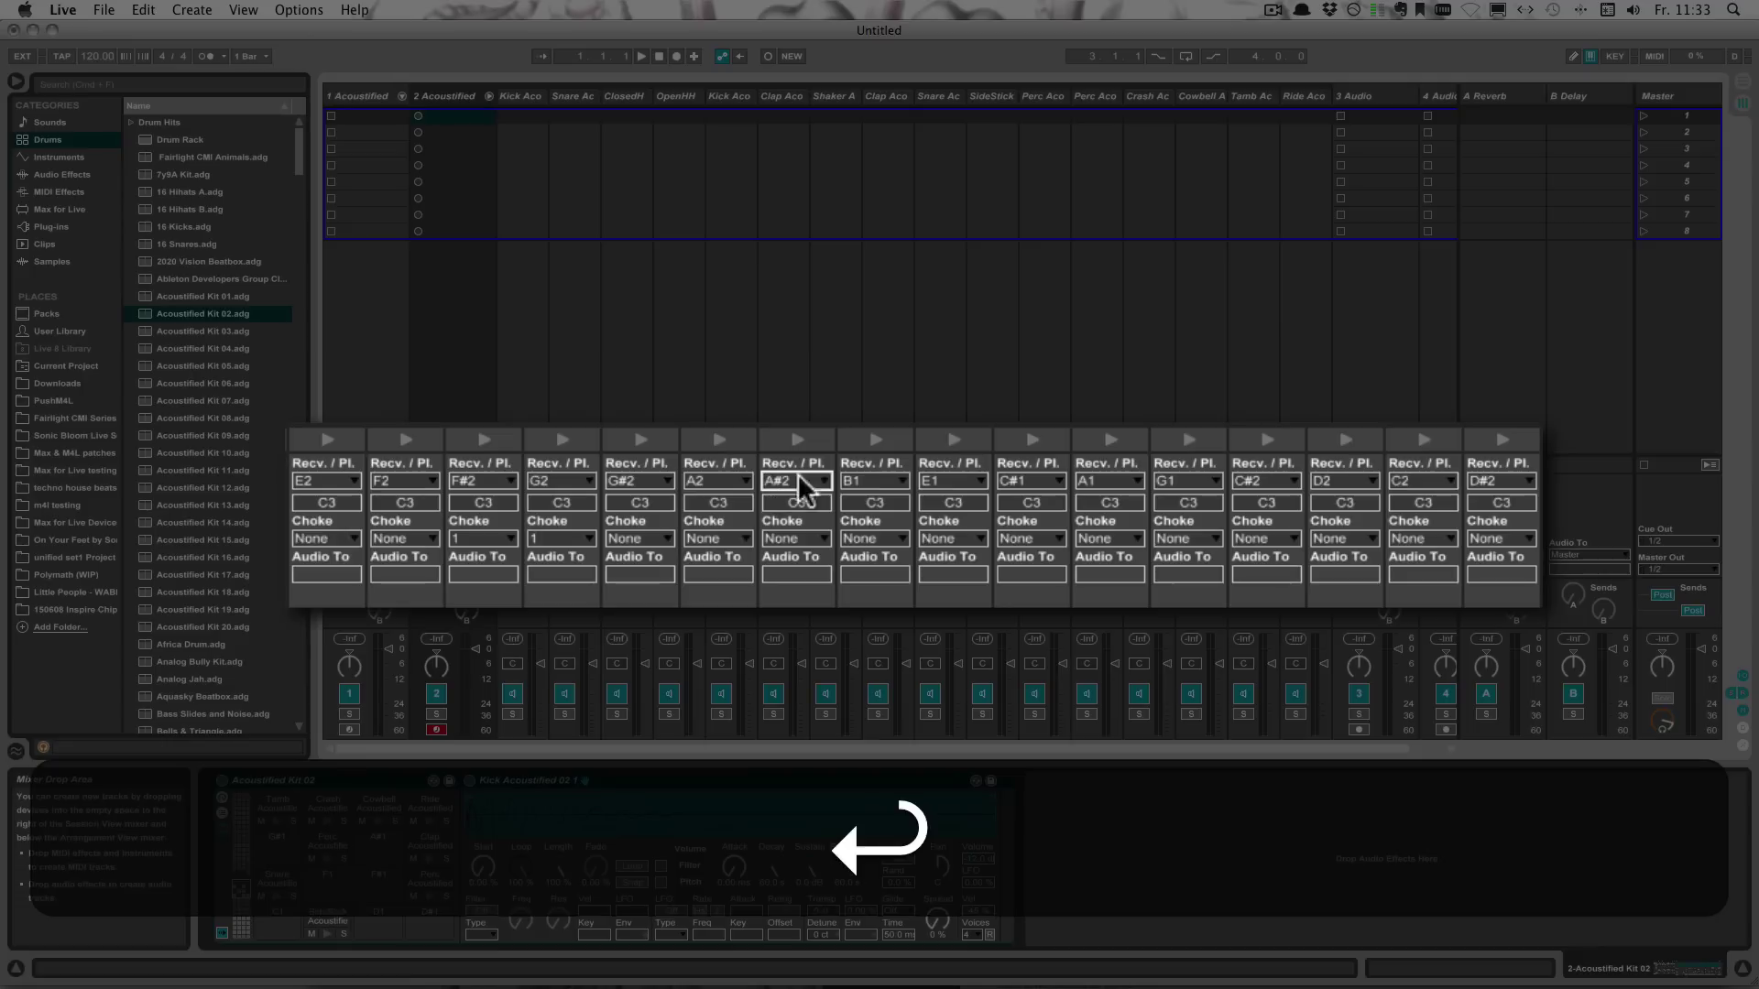
click(874, 476)
key(b)
key(2)
key(Return)
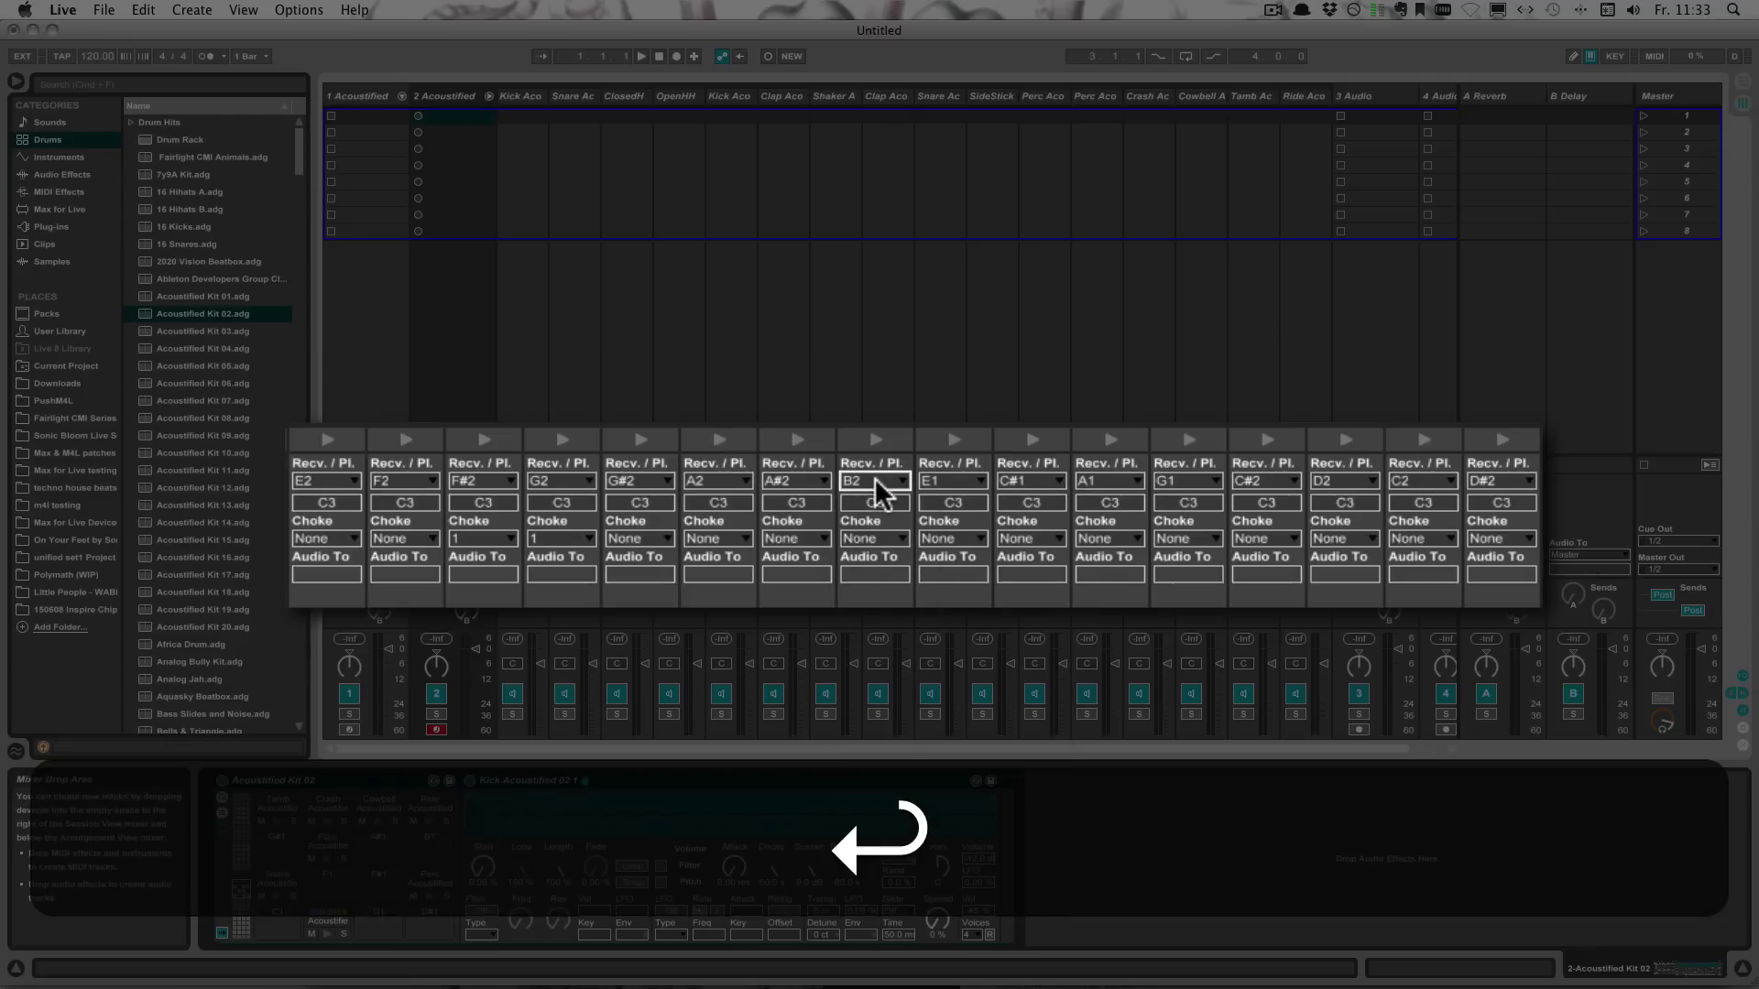
Set the receive notes of Kit 02's second Snare chain and SideStick chain to C3 and C#3.
click(927, 478)
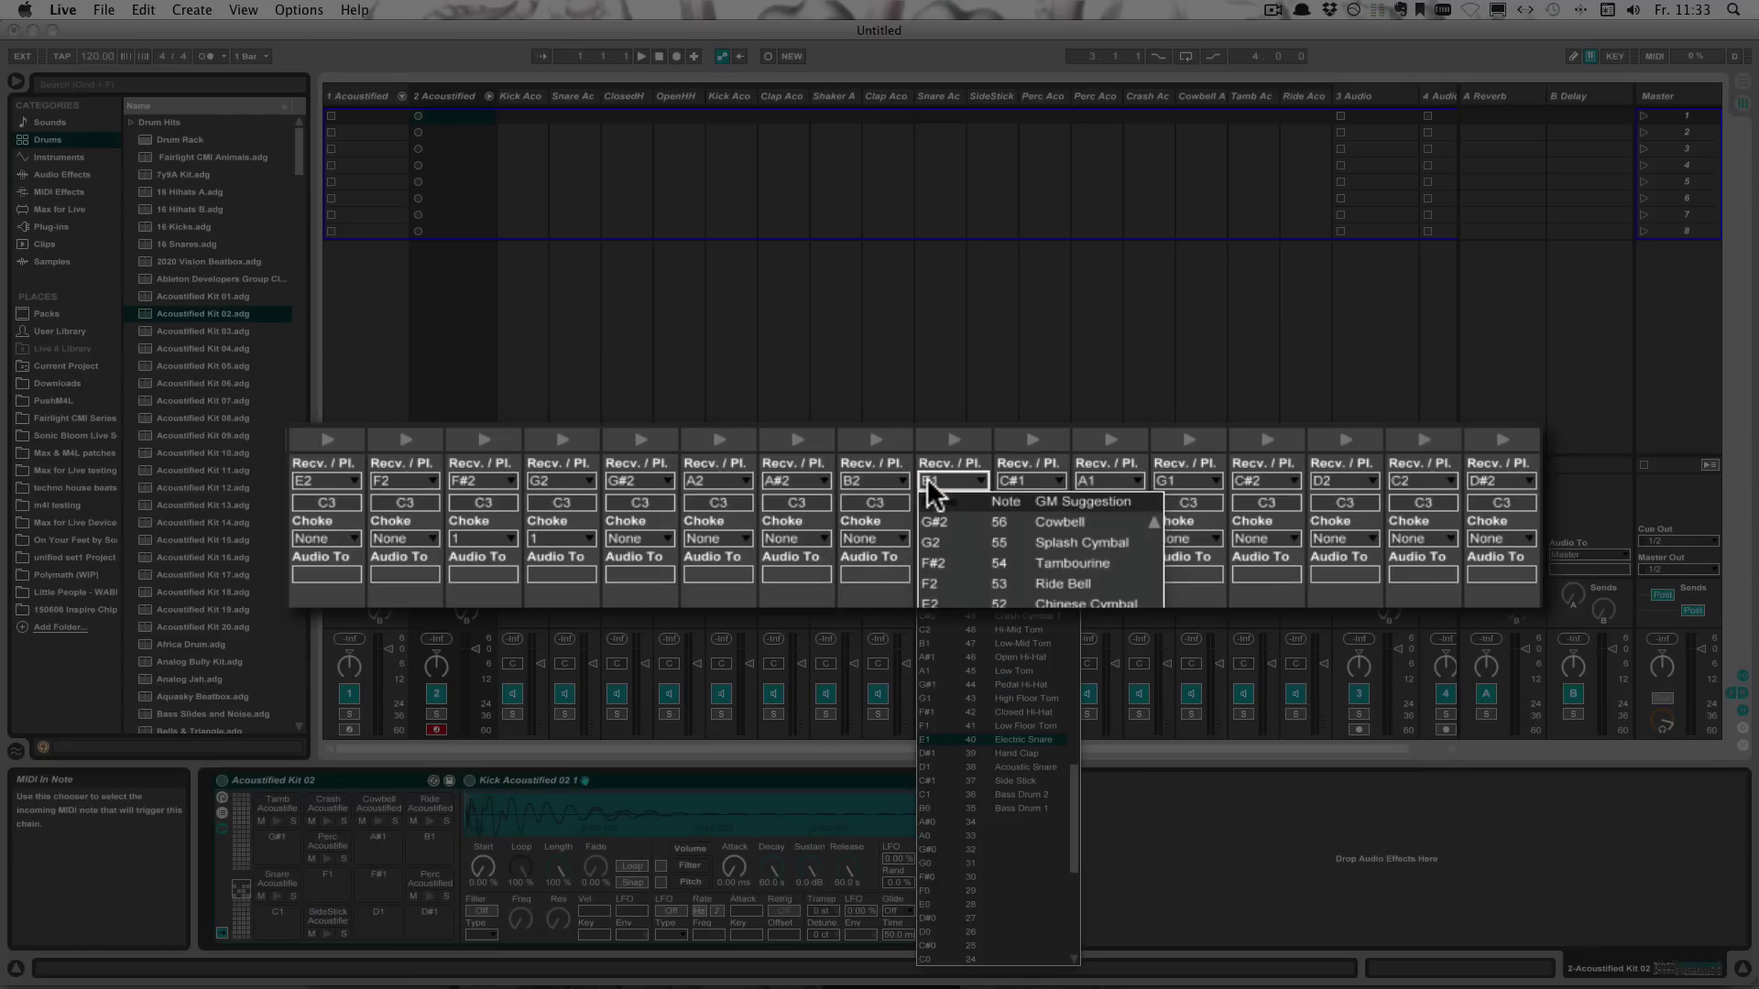
key(c)
key(3)
key(Return)
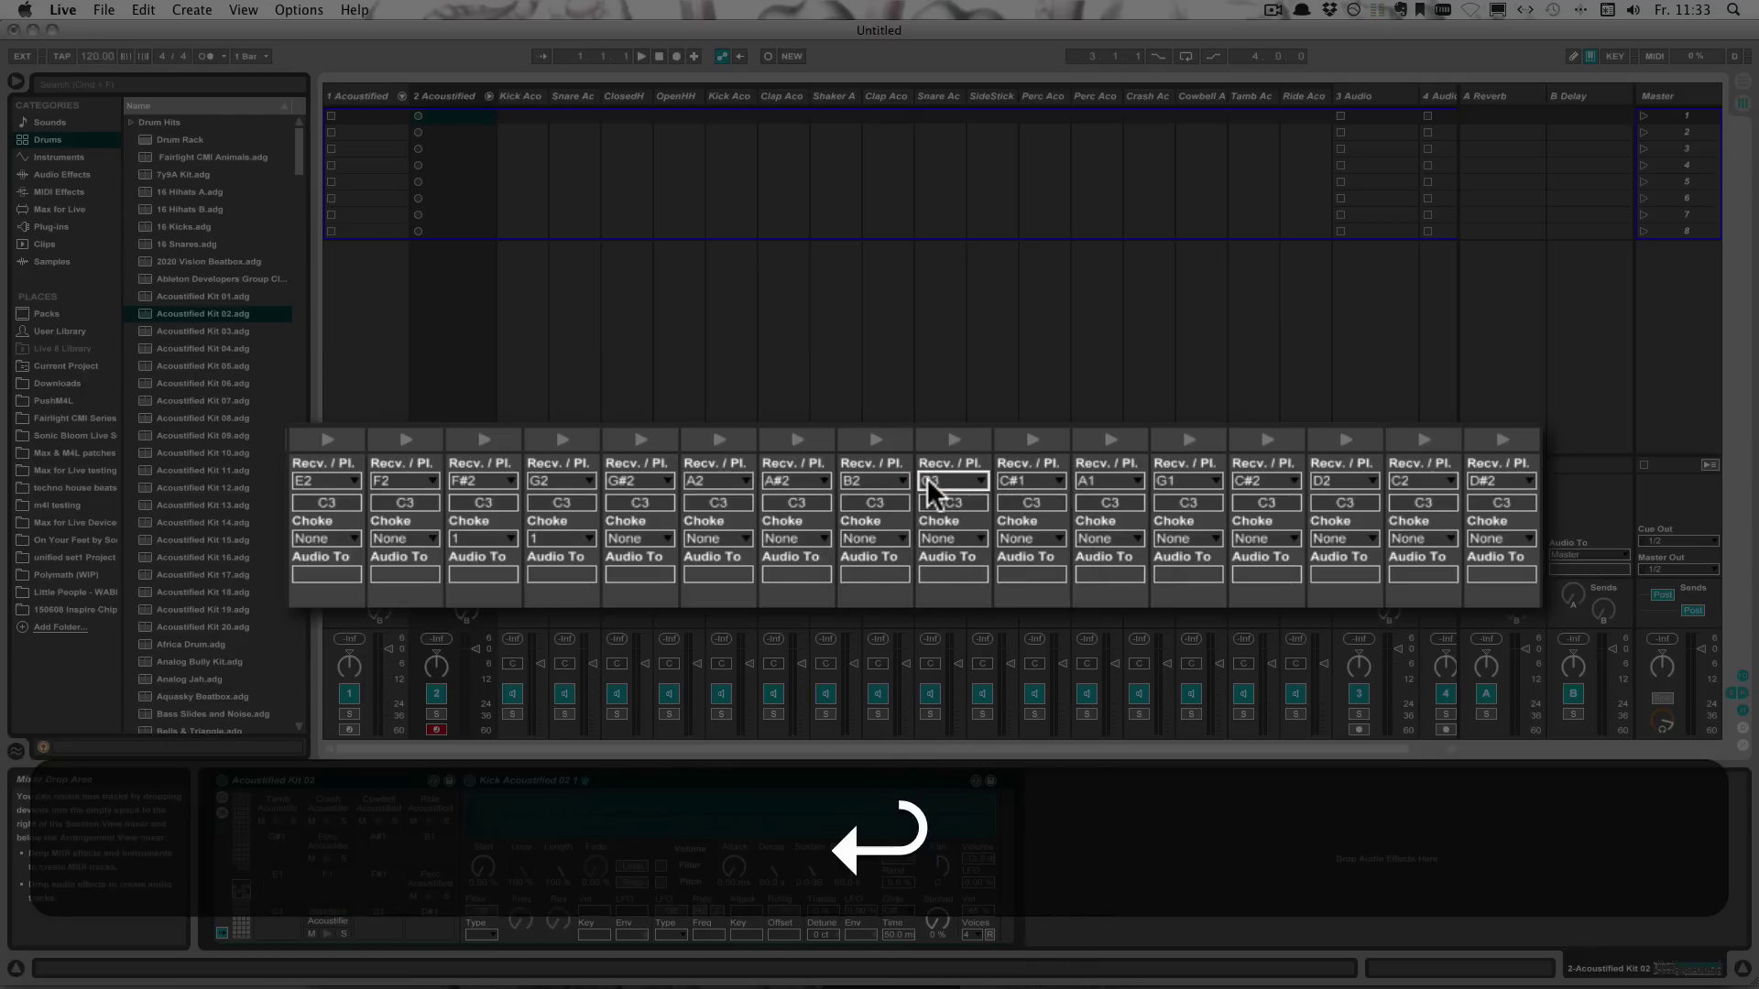
click(998, 482)
key(c)
key(3)
key(Return)
Set the receive notes of Kit 02's two Perc chains to D3 and D#3.
click(1087, 480)
key(c)
key(3)
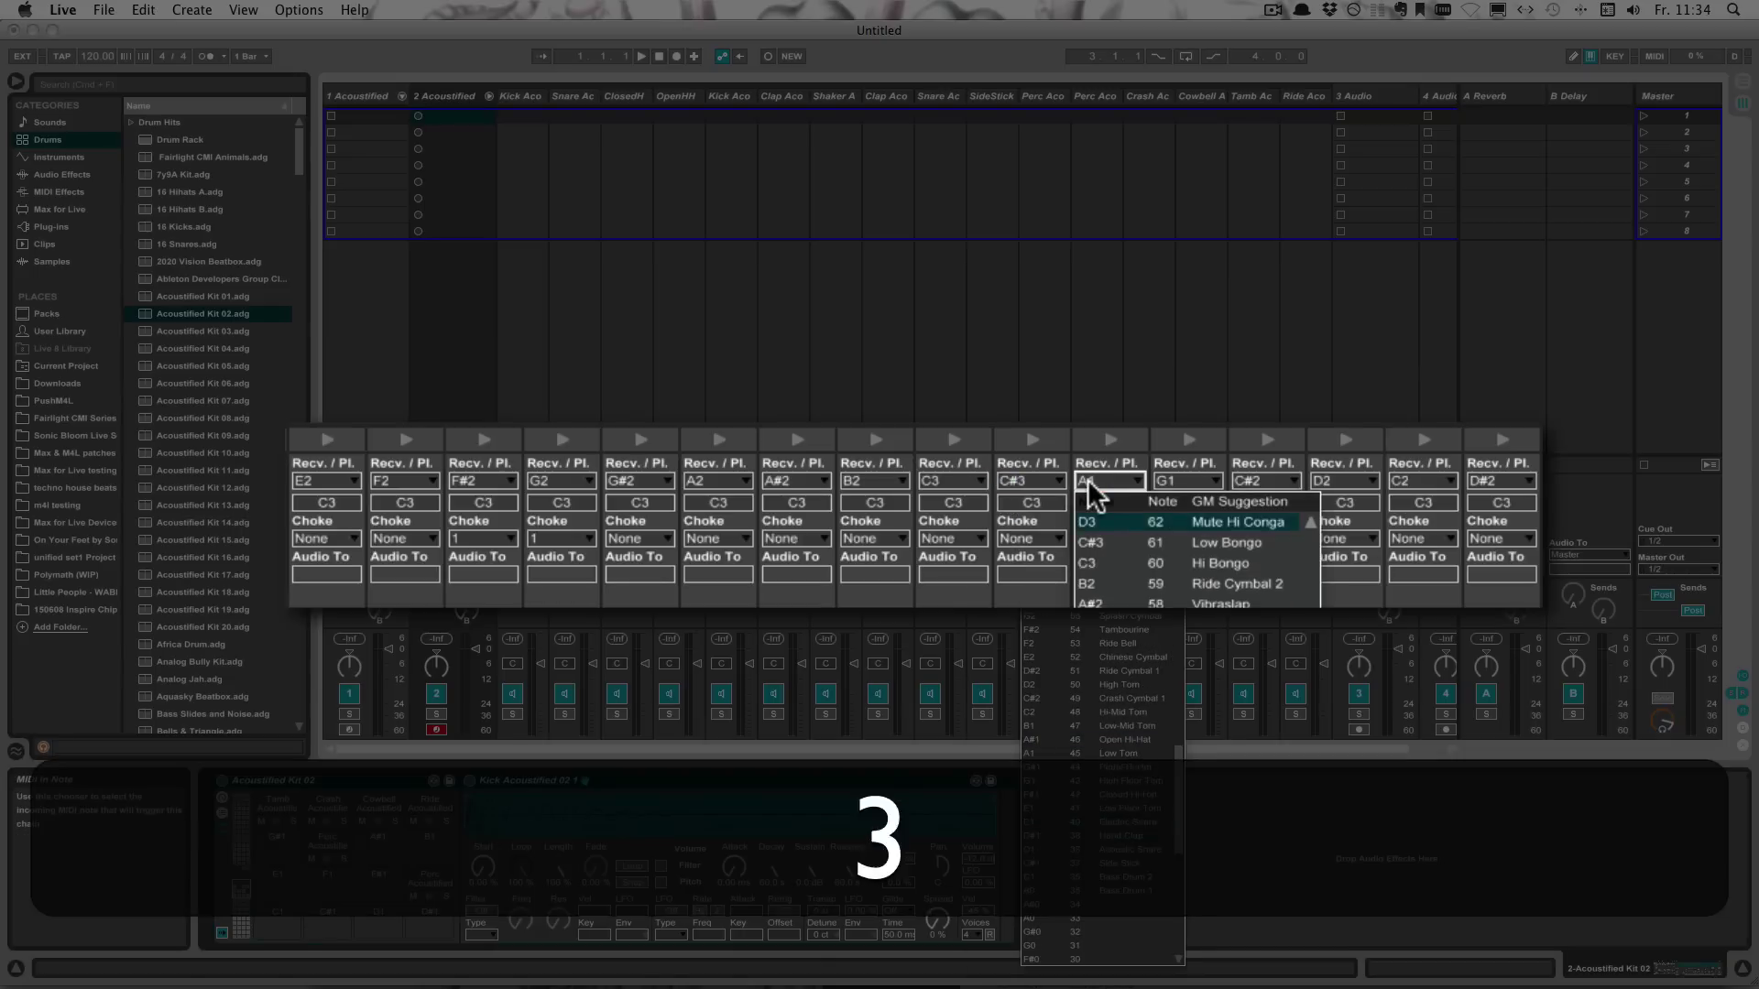
key(Return)
click(1164, 476)
key(d)
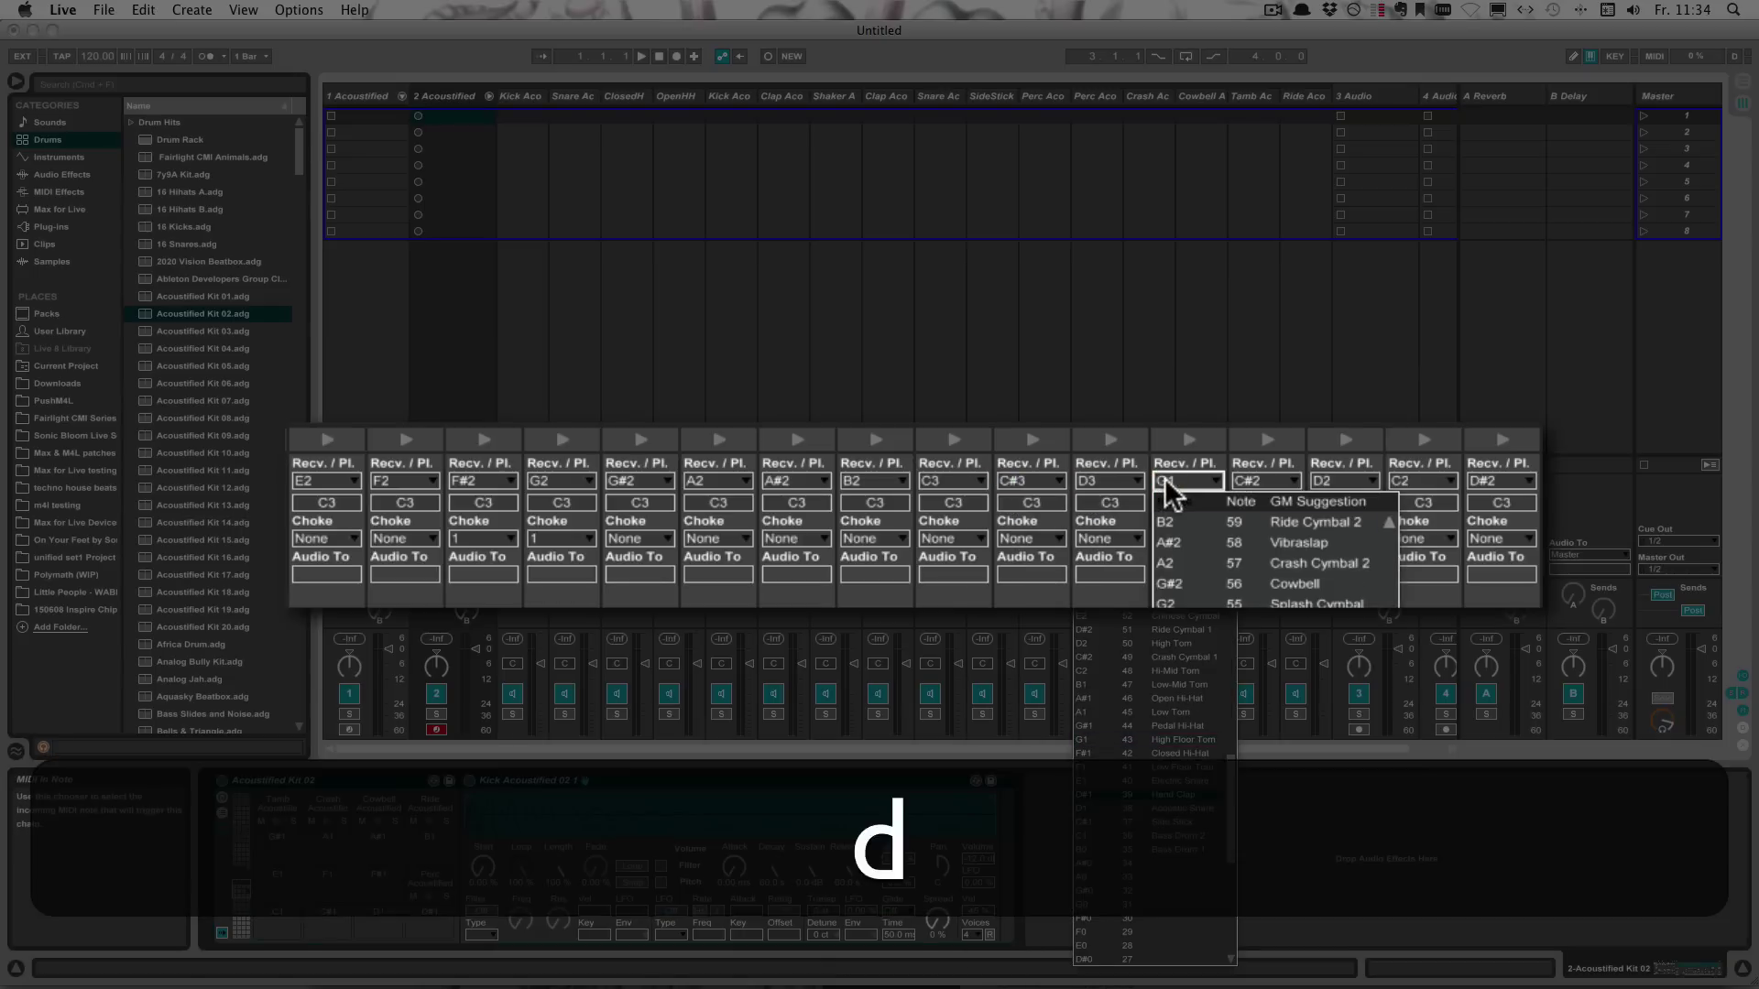
key(Up)
key(Return)
Set the receive notes of Kit 02's Crash, Cowbell and Tamb chains to E3, F3 and F#3.
click(1267, 482)
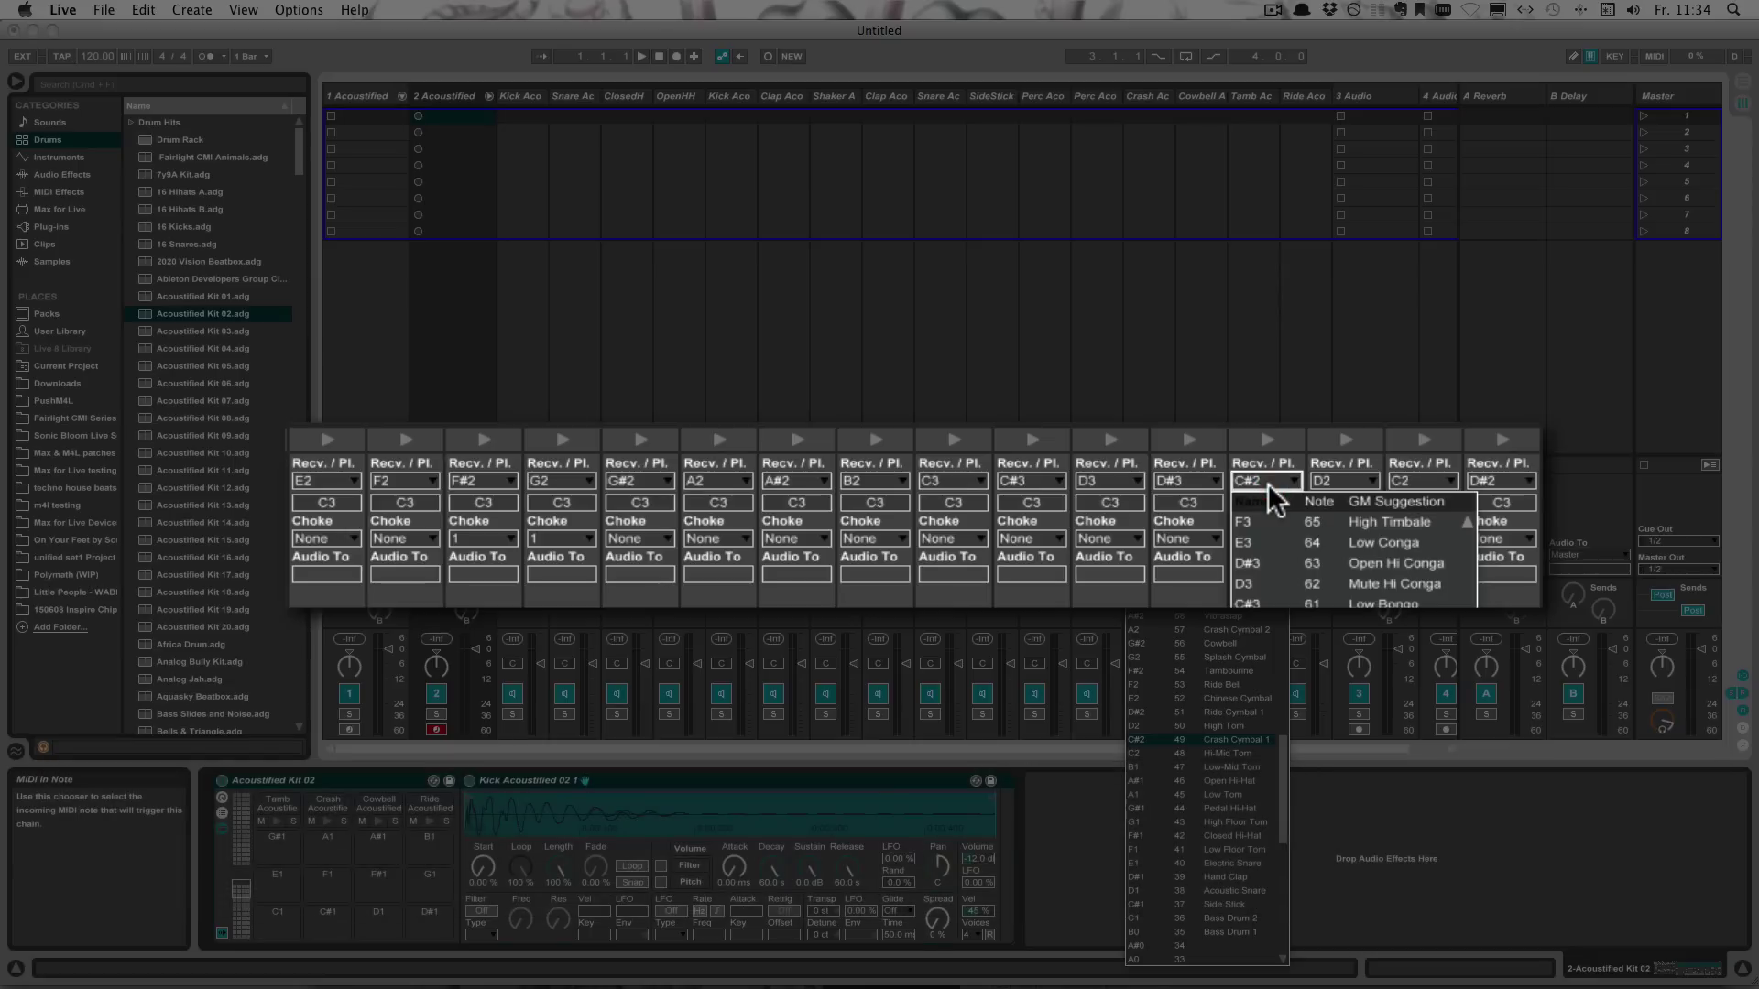
key(e)
key(3)
key(Return)
click(1338, 480)
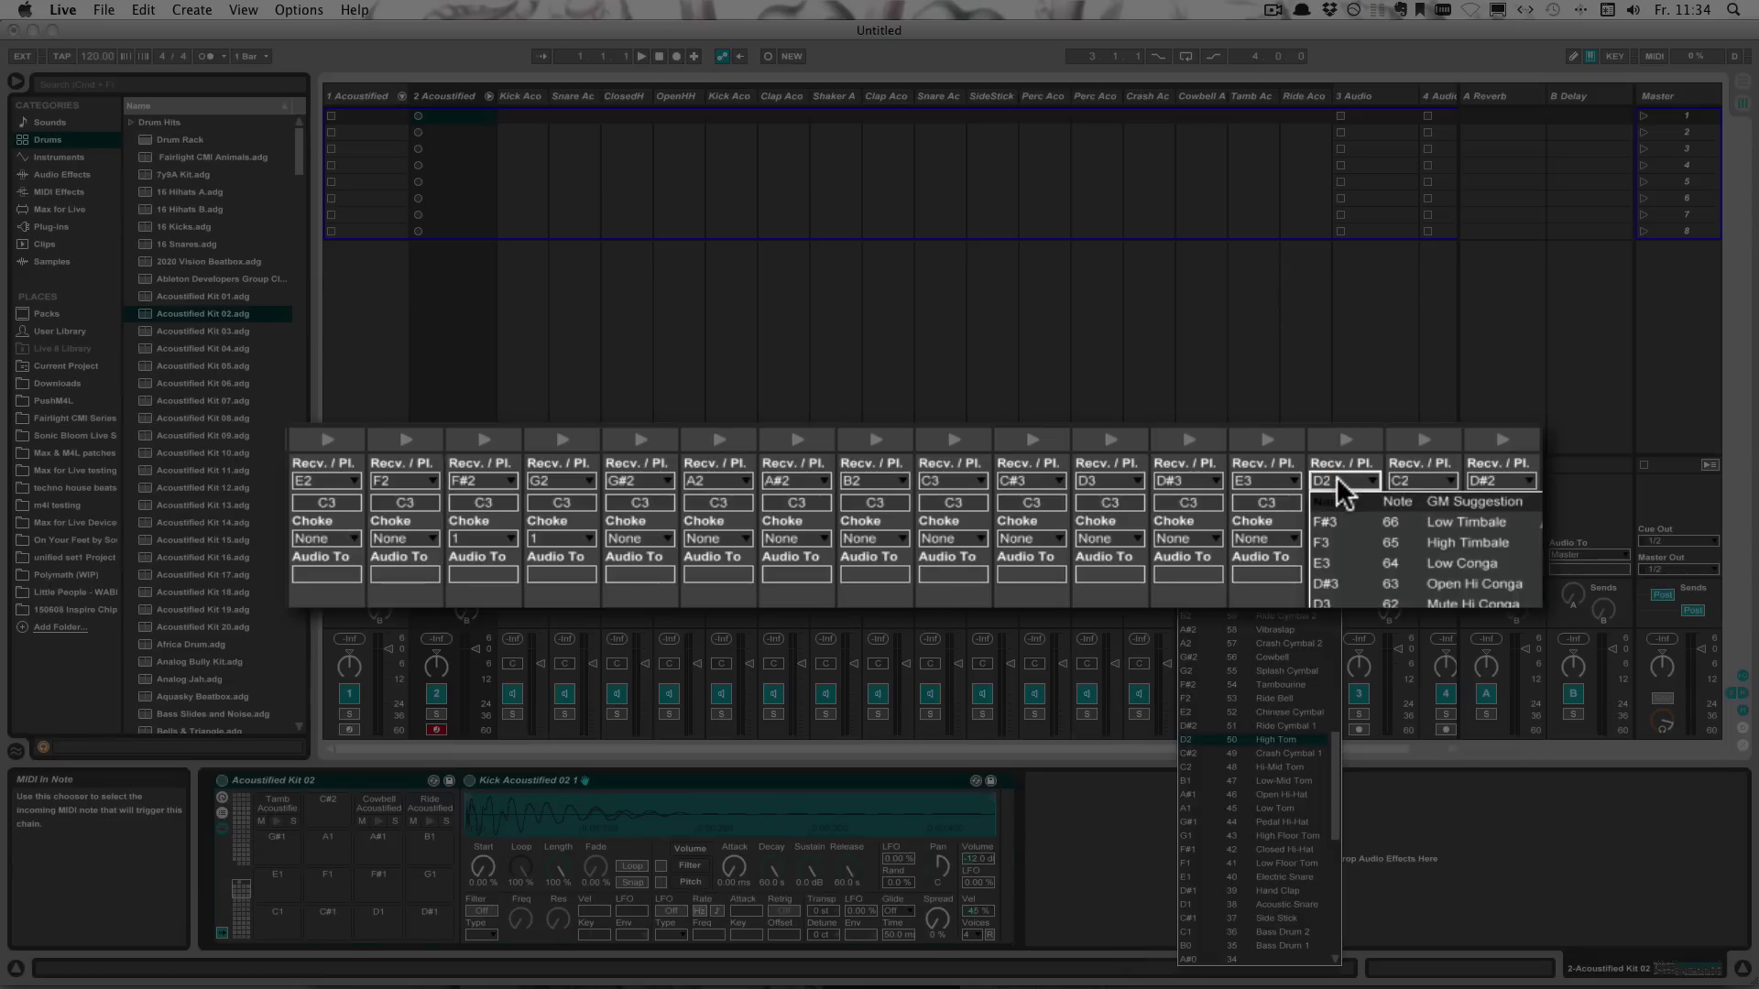
key(f)
key(Return)
click(1415, 478)
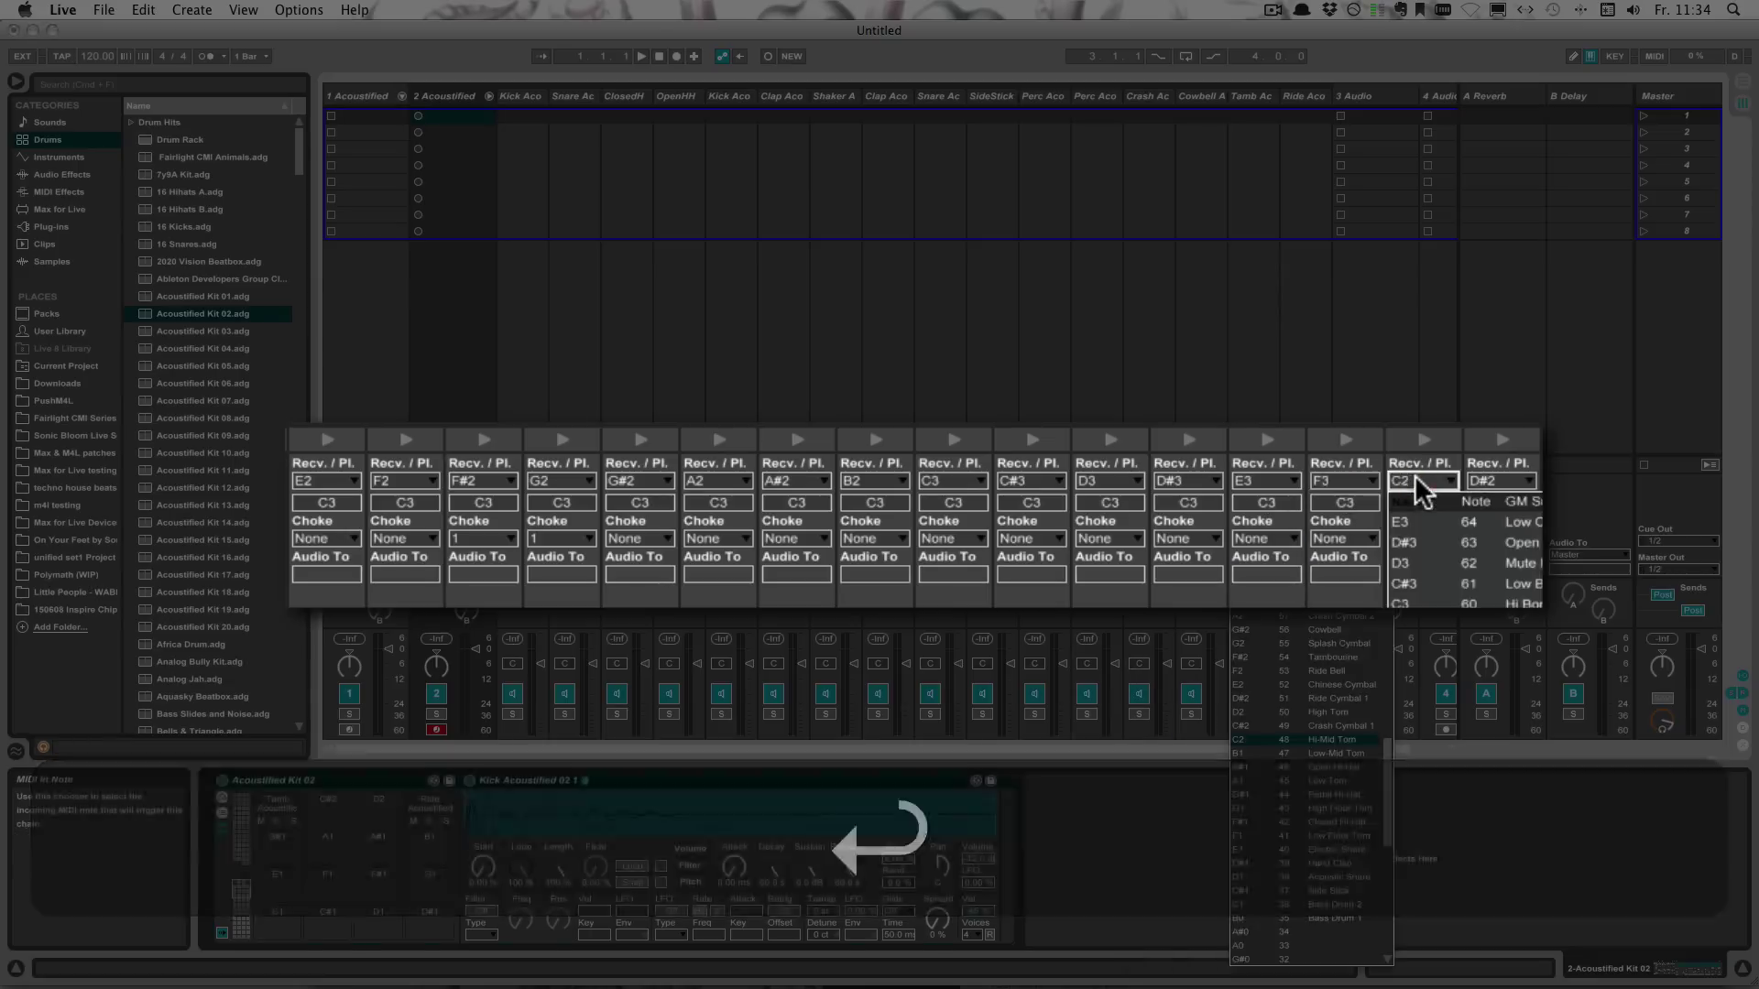
text(f#3)
key(Return)
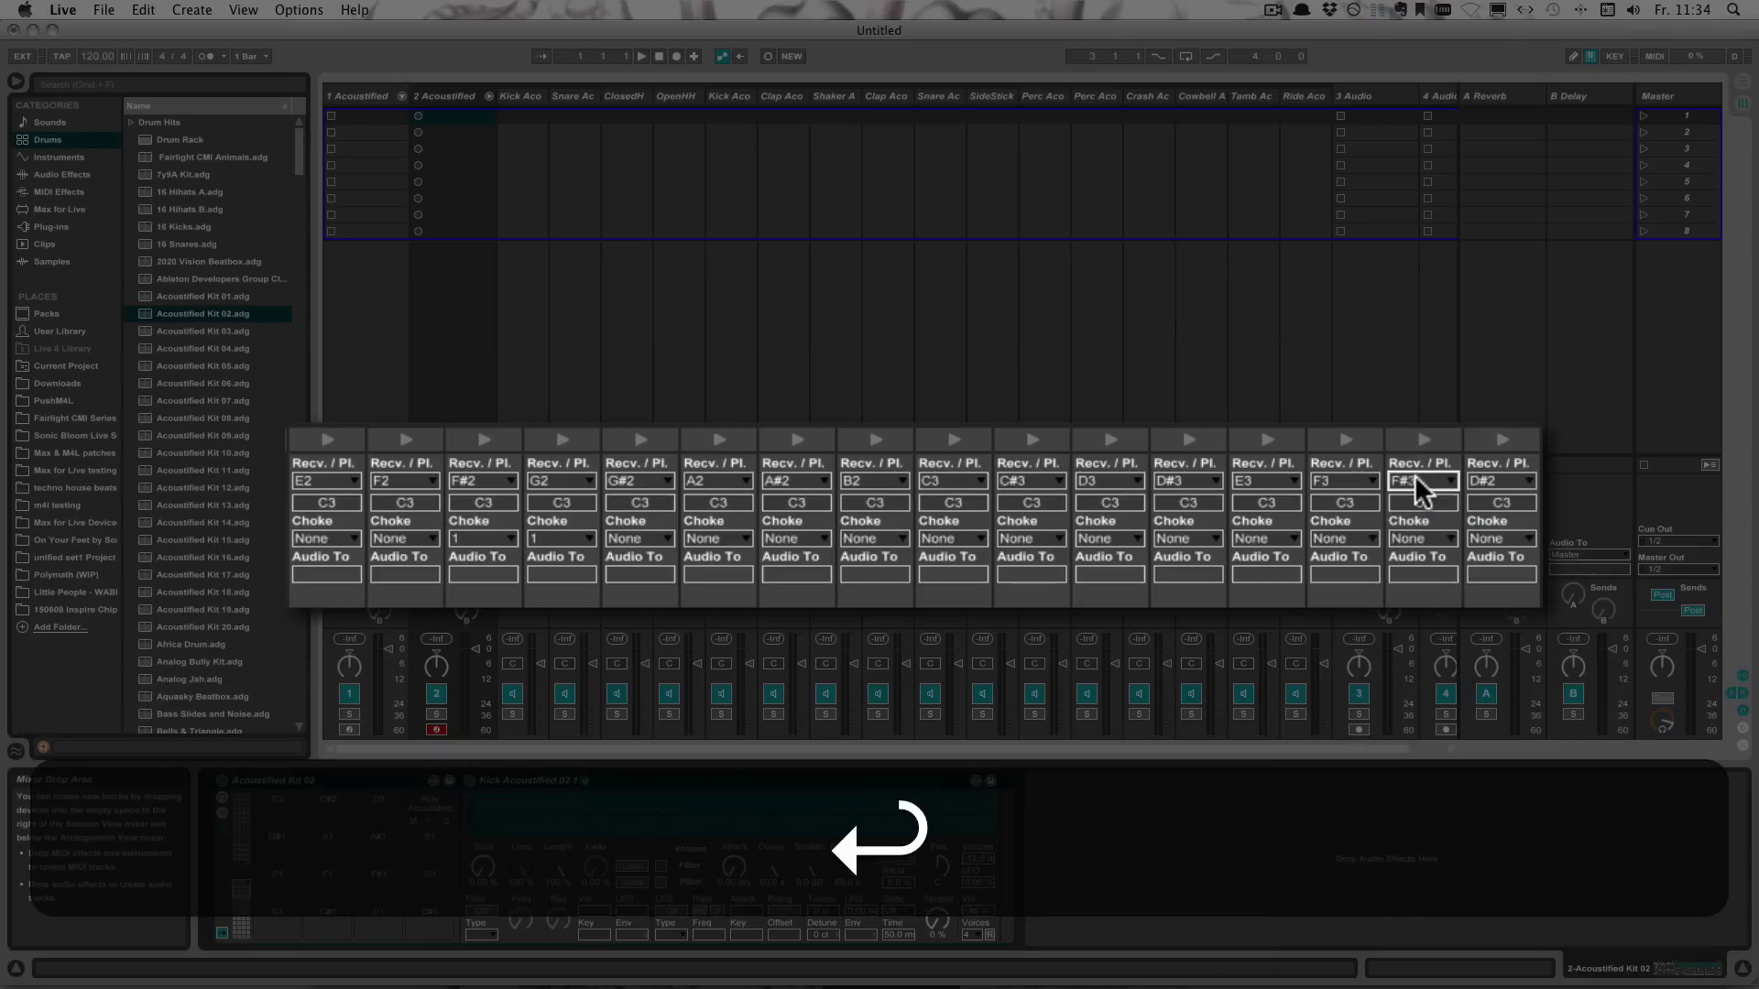
click(1468, 477)
text(g2)
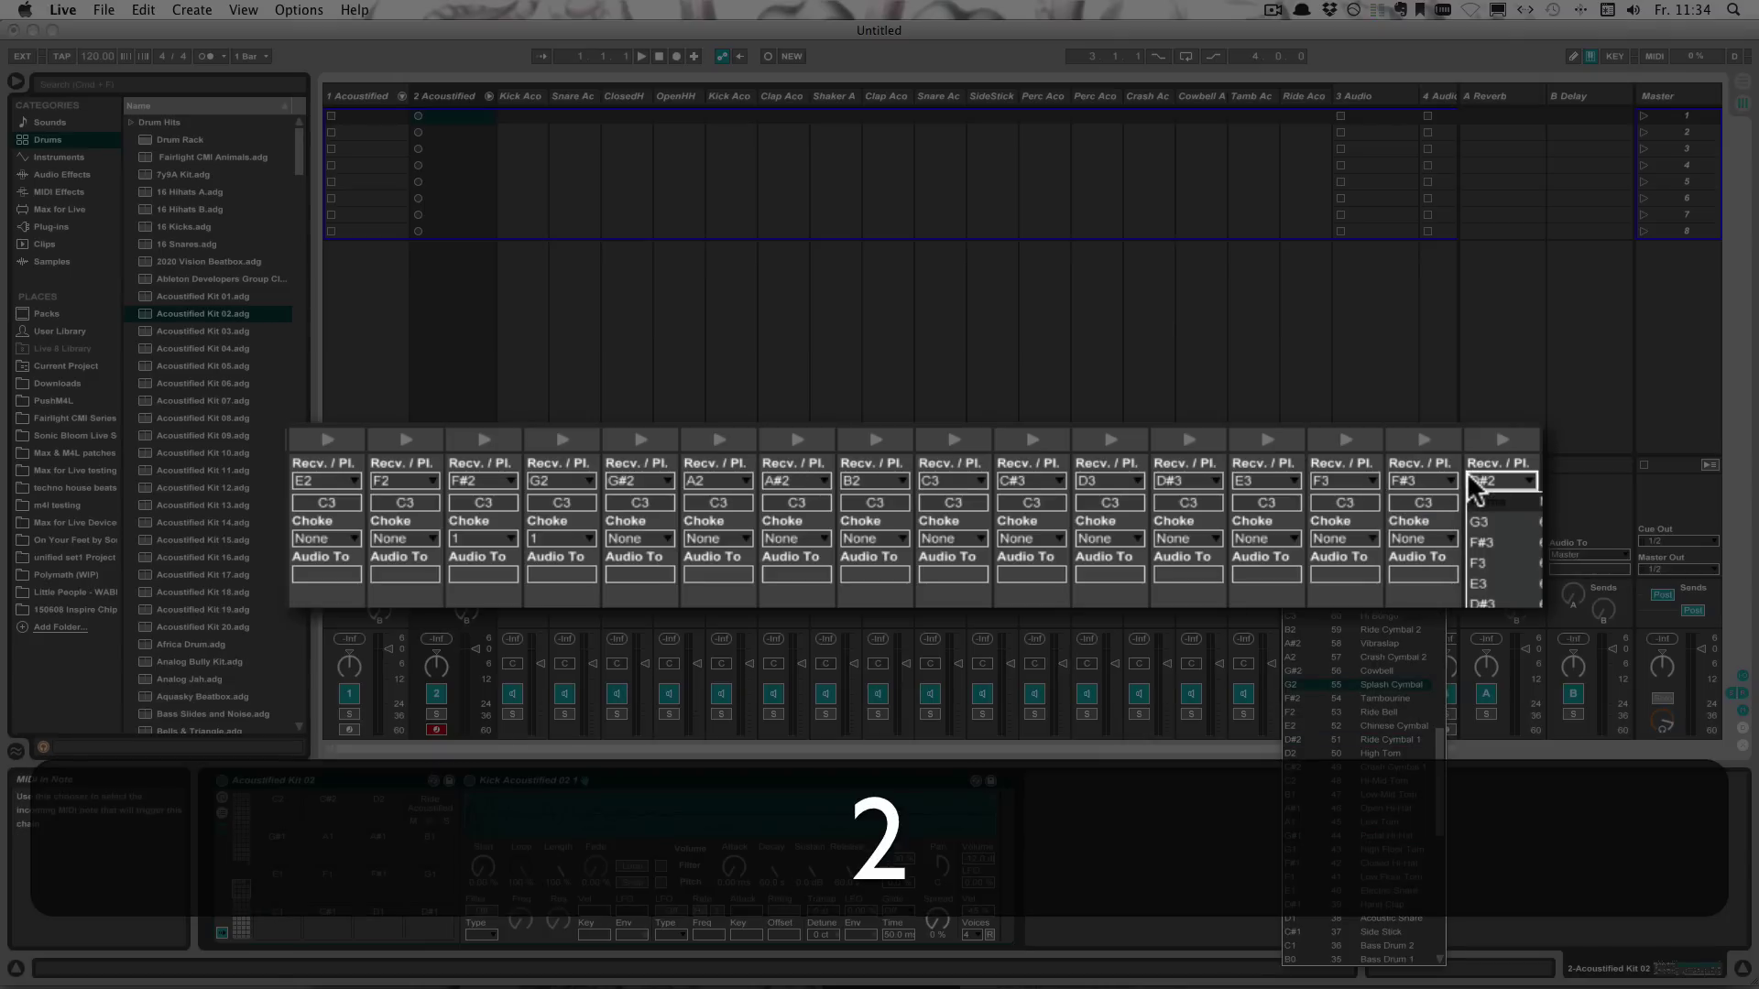
key(Return)
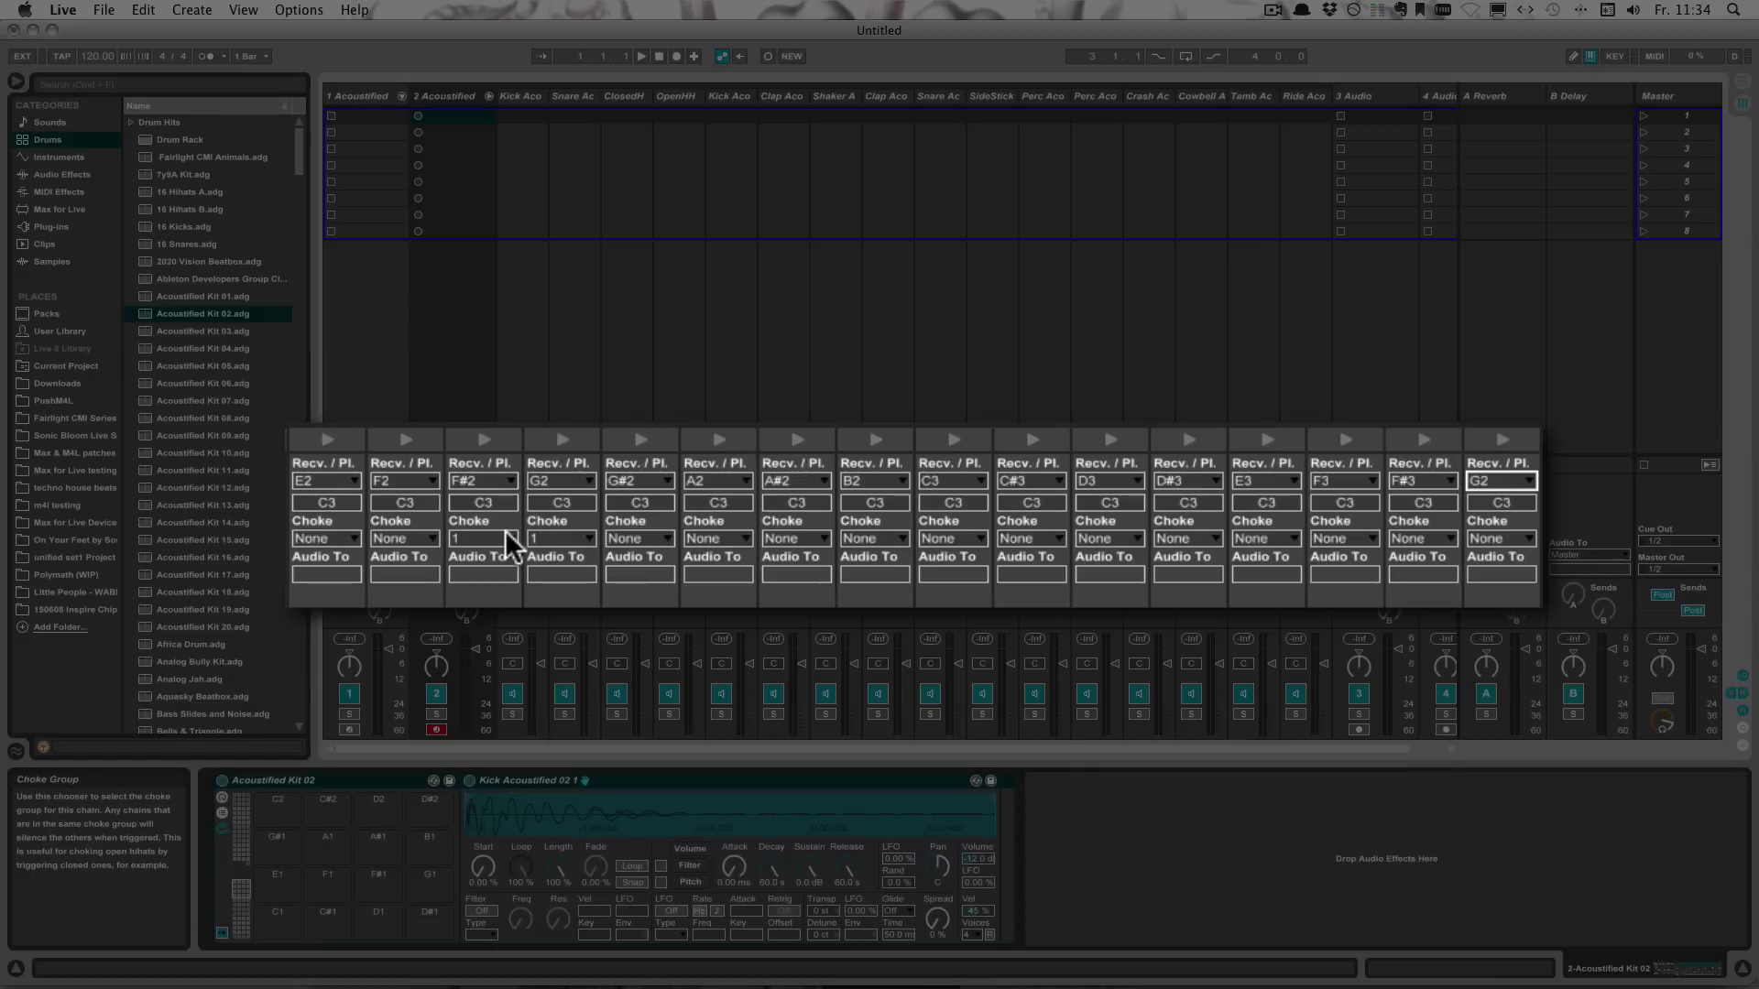
Set the receive note of Kit 02's Ride chain to G3.
click(1472, 479)
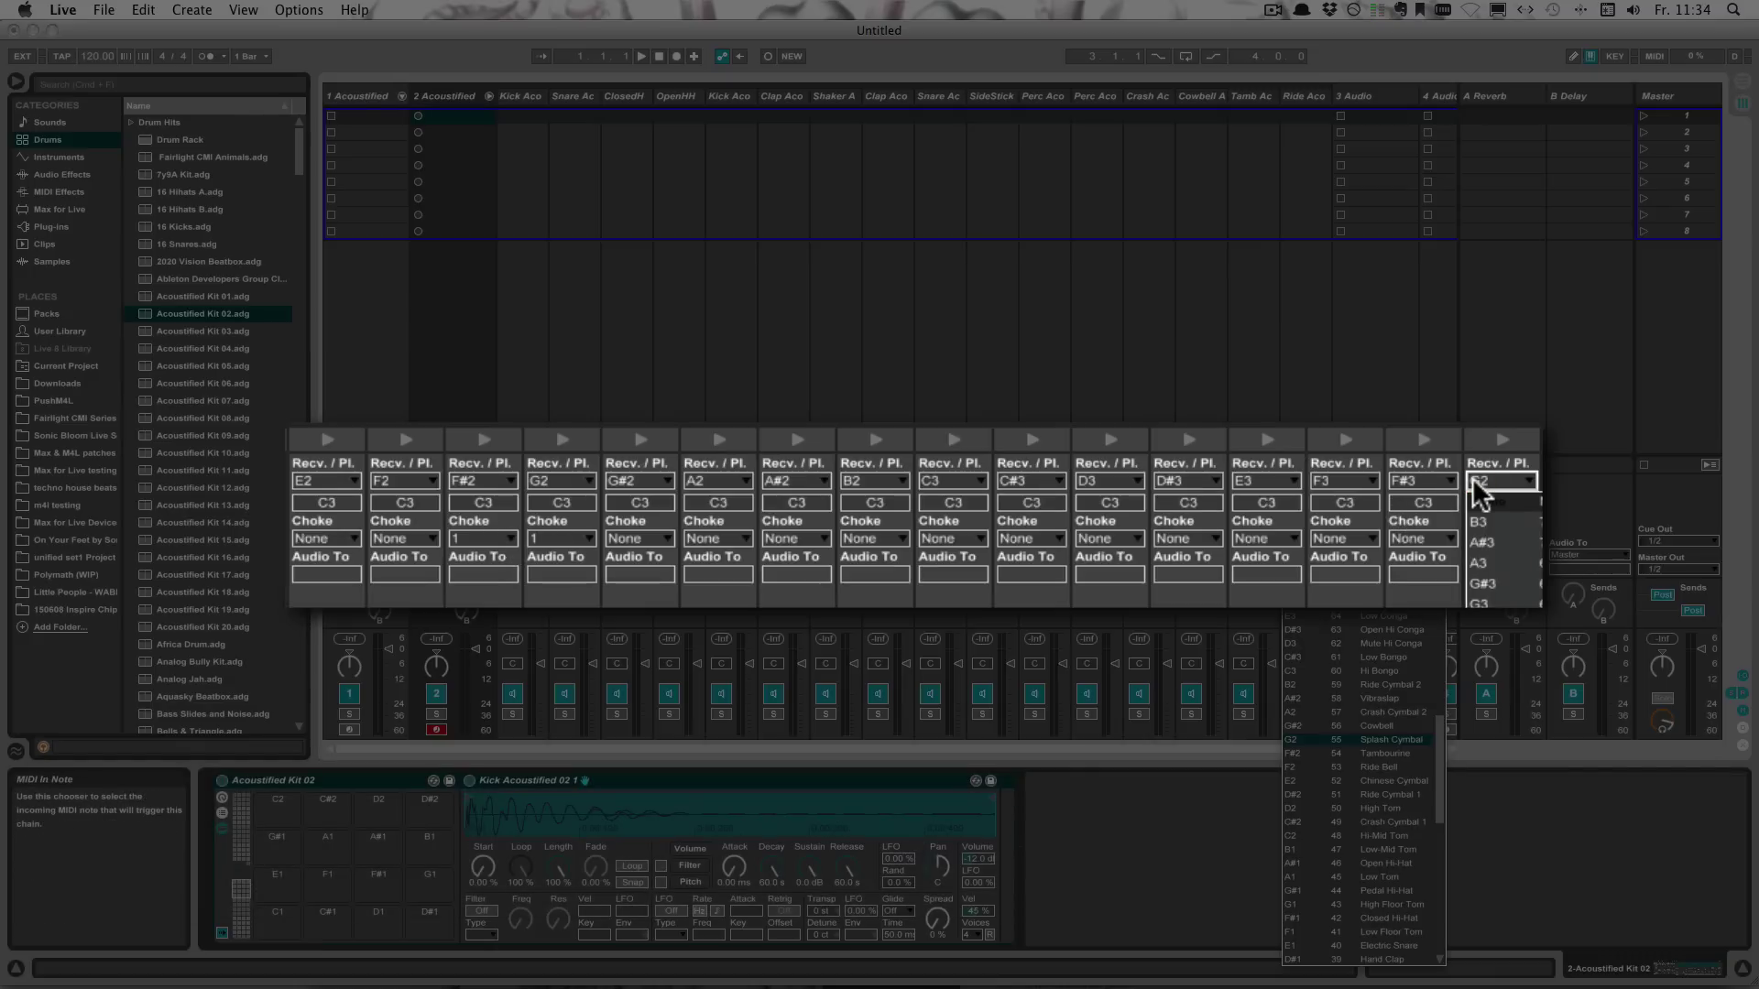
text(g3)
key(Return)
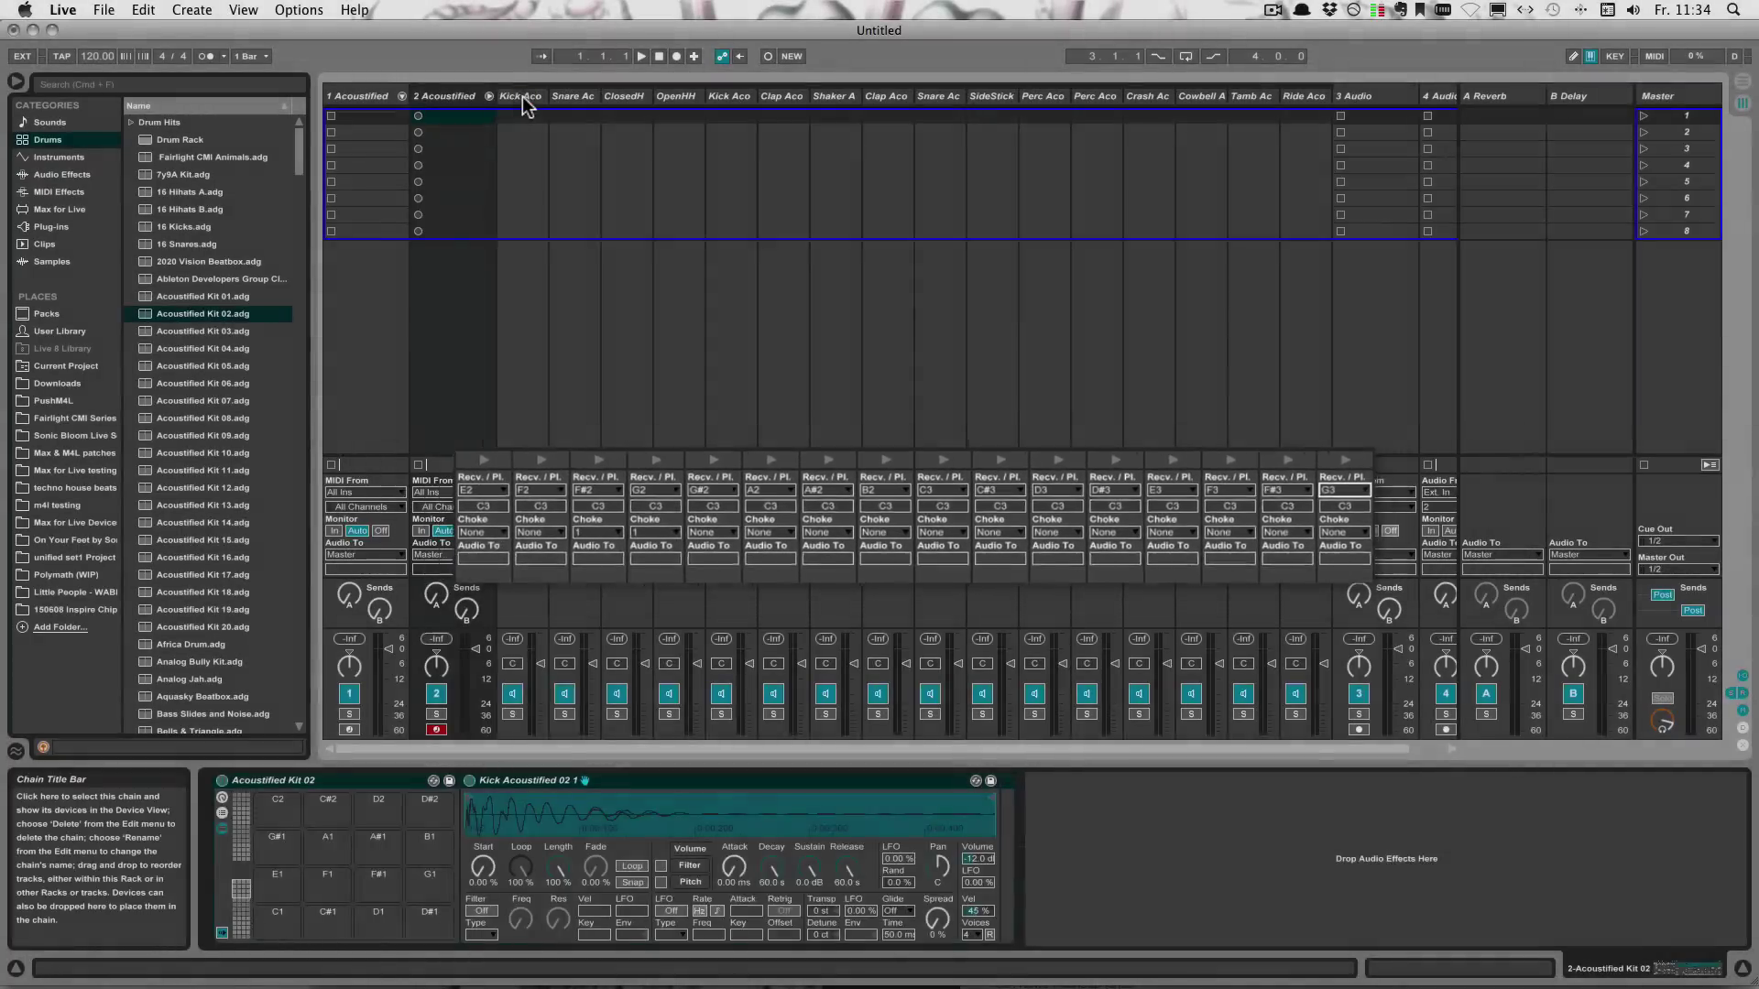
Select all of Kit 02's chains from Kick to Ride and move them into the chain list of Acoustified Kit 01.
click(523, 96)
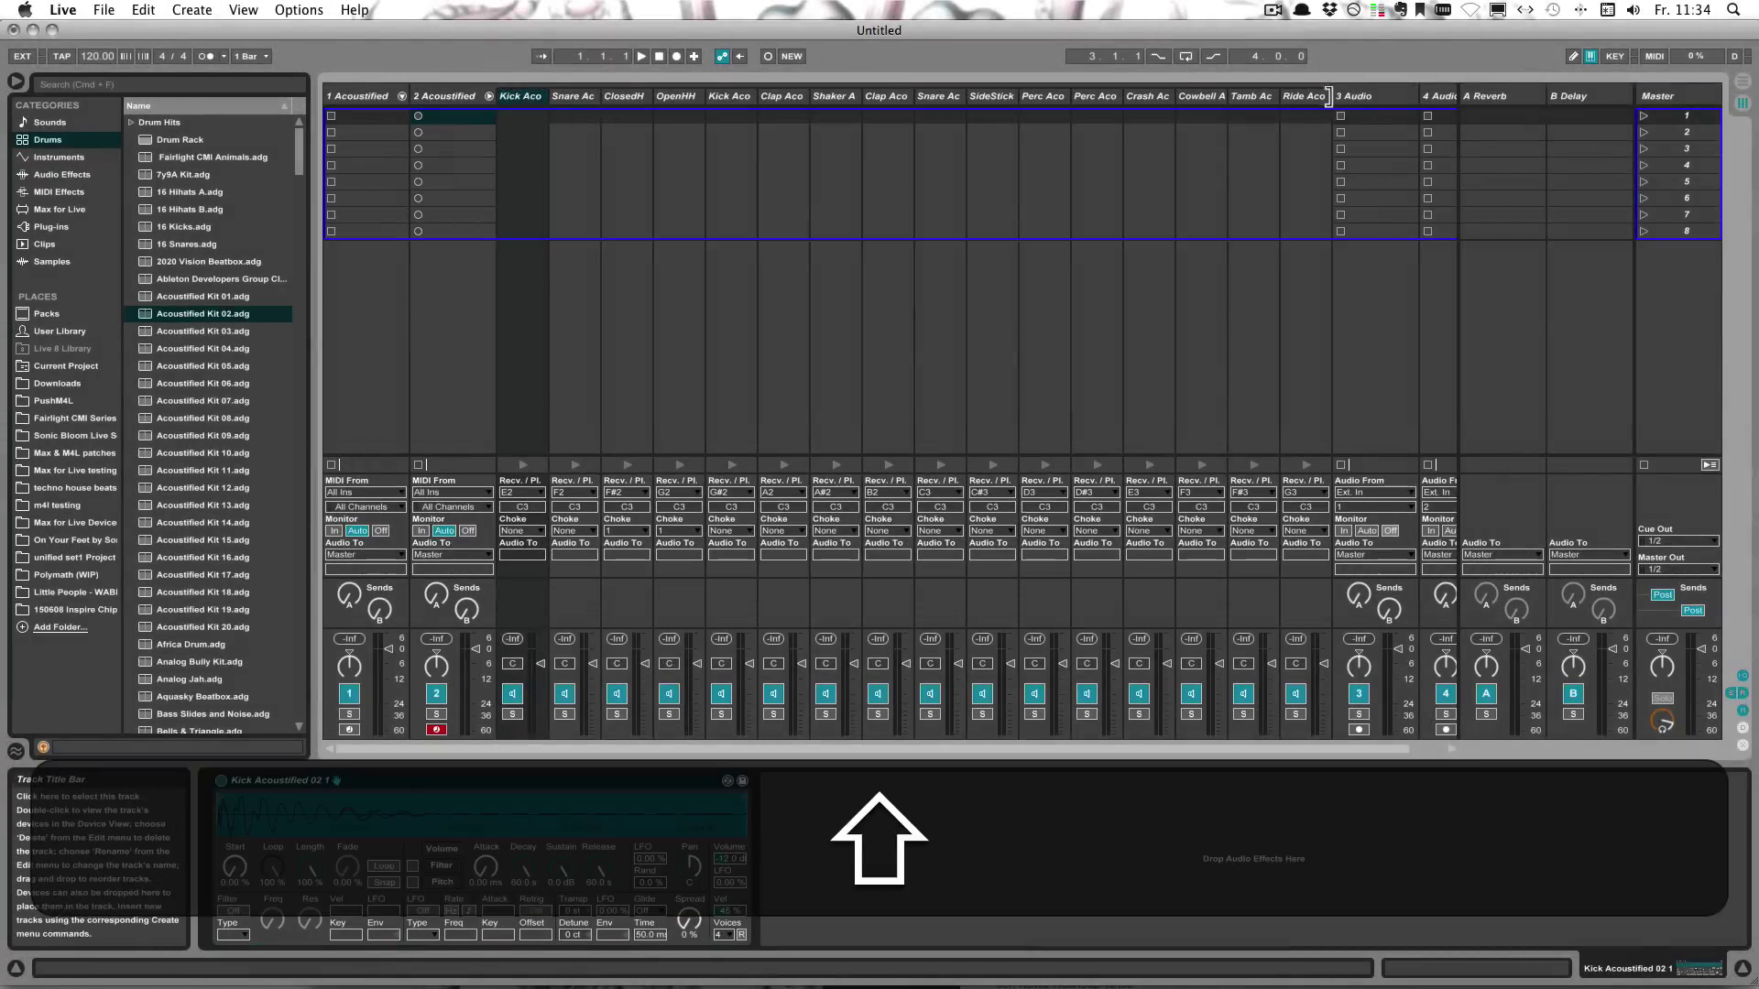
click(1319, 98)
drag(517, 97, 357, 263)
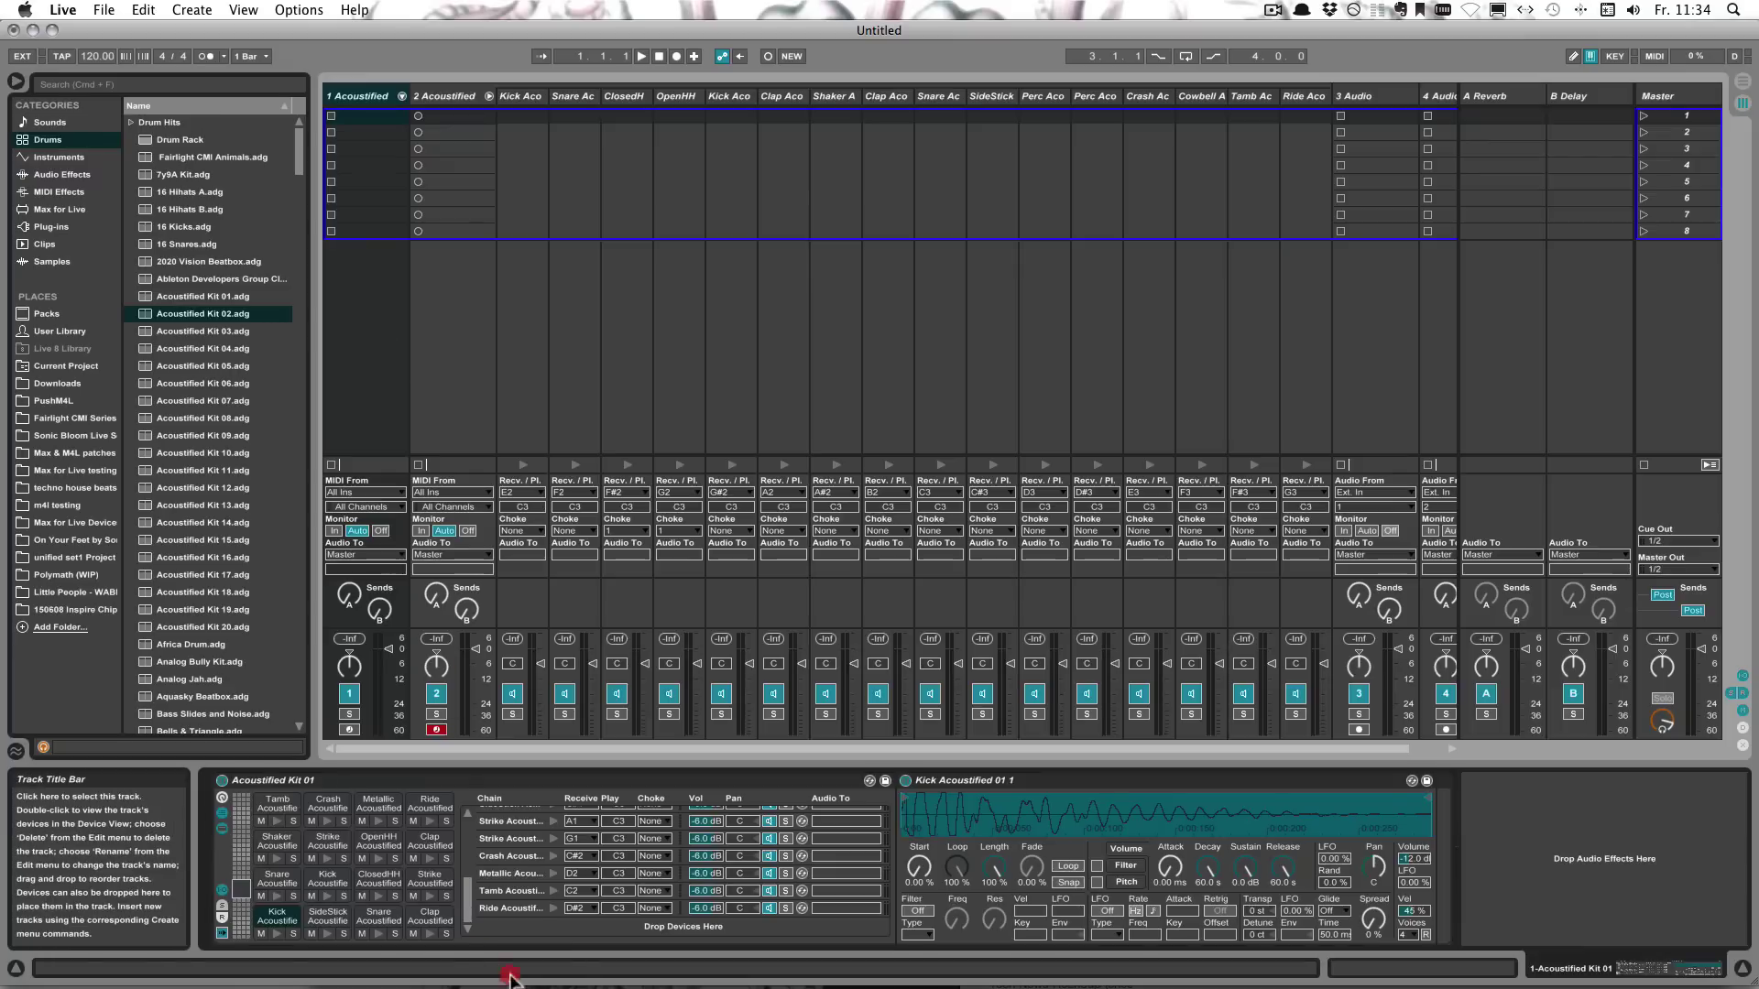
drag(566, 929, 566, 927)
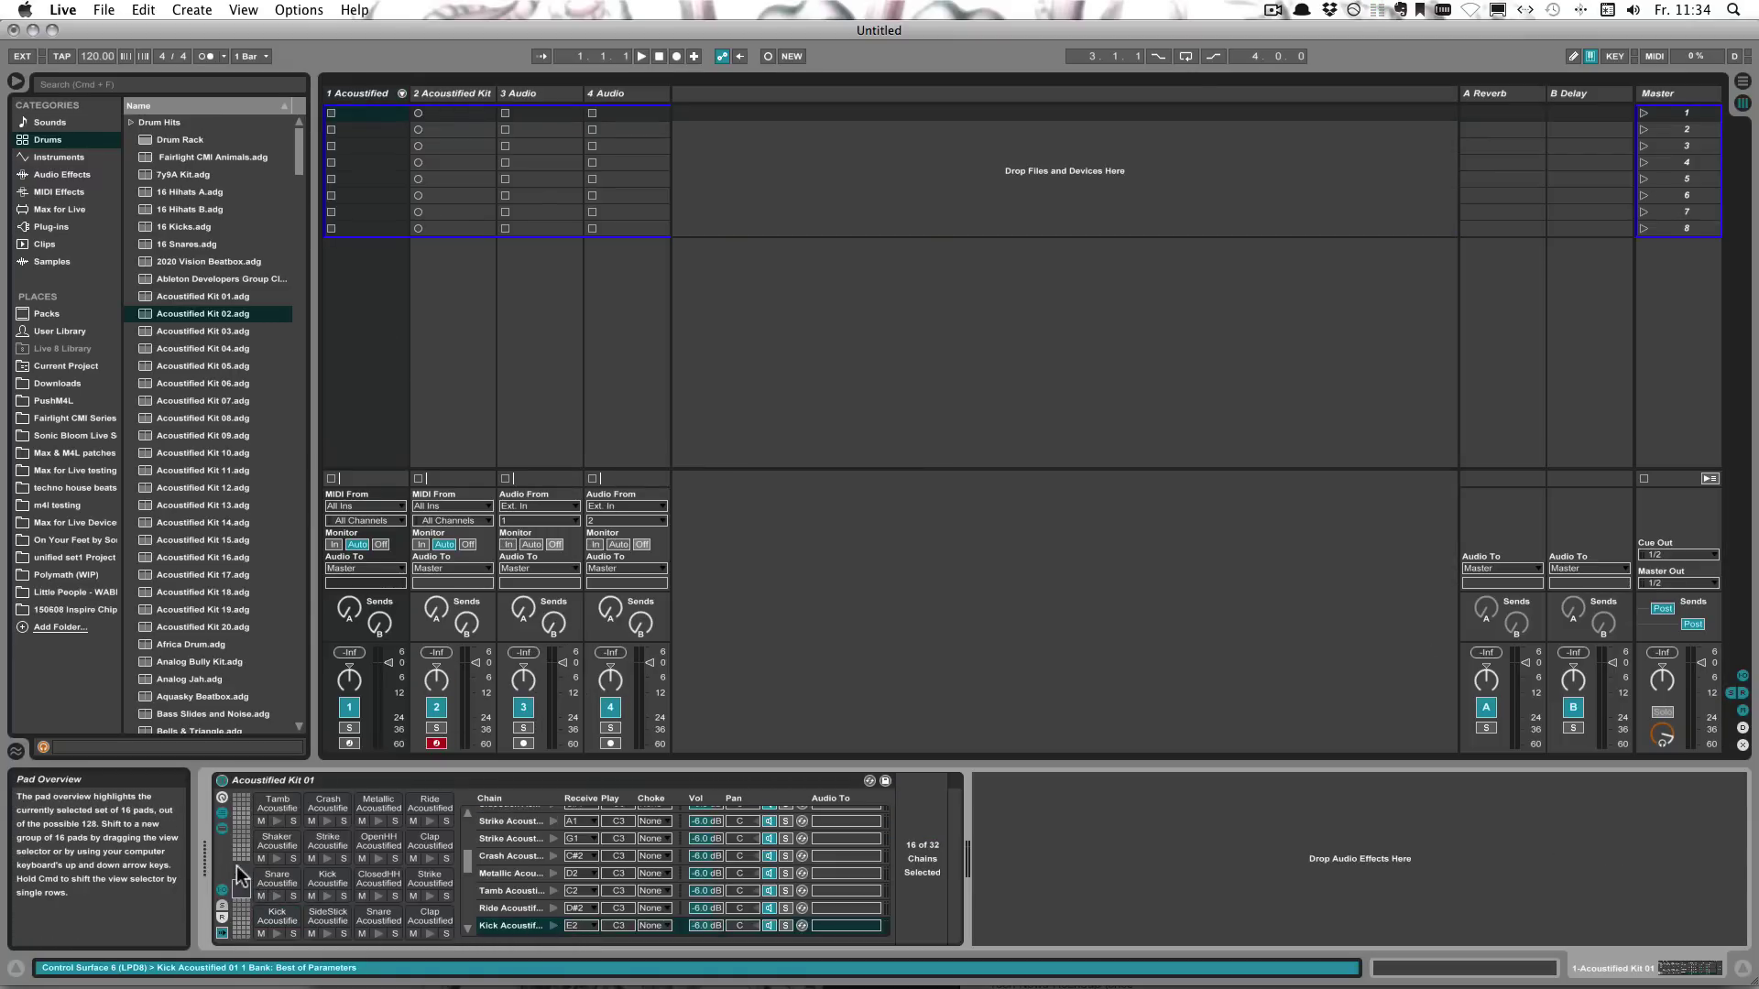
Switch the combined rack's pad view between the C1–D#2 and E2–G3 groups to examine both kits' pads.
drag(236, 870, 237, 894)
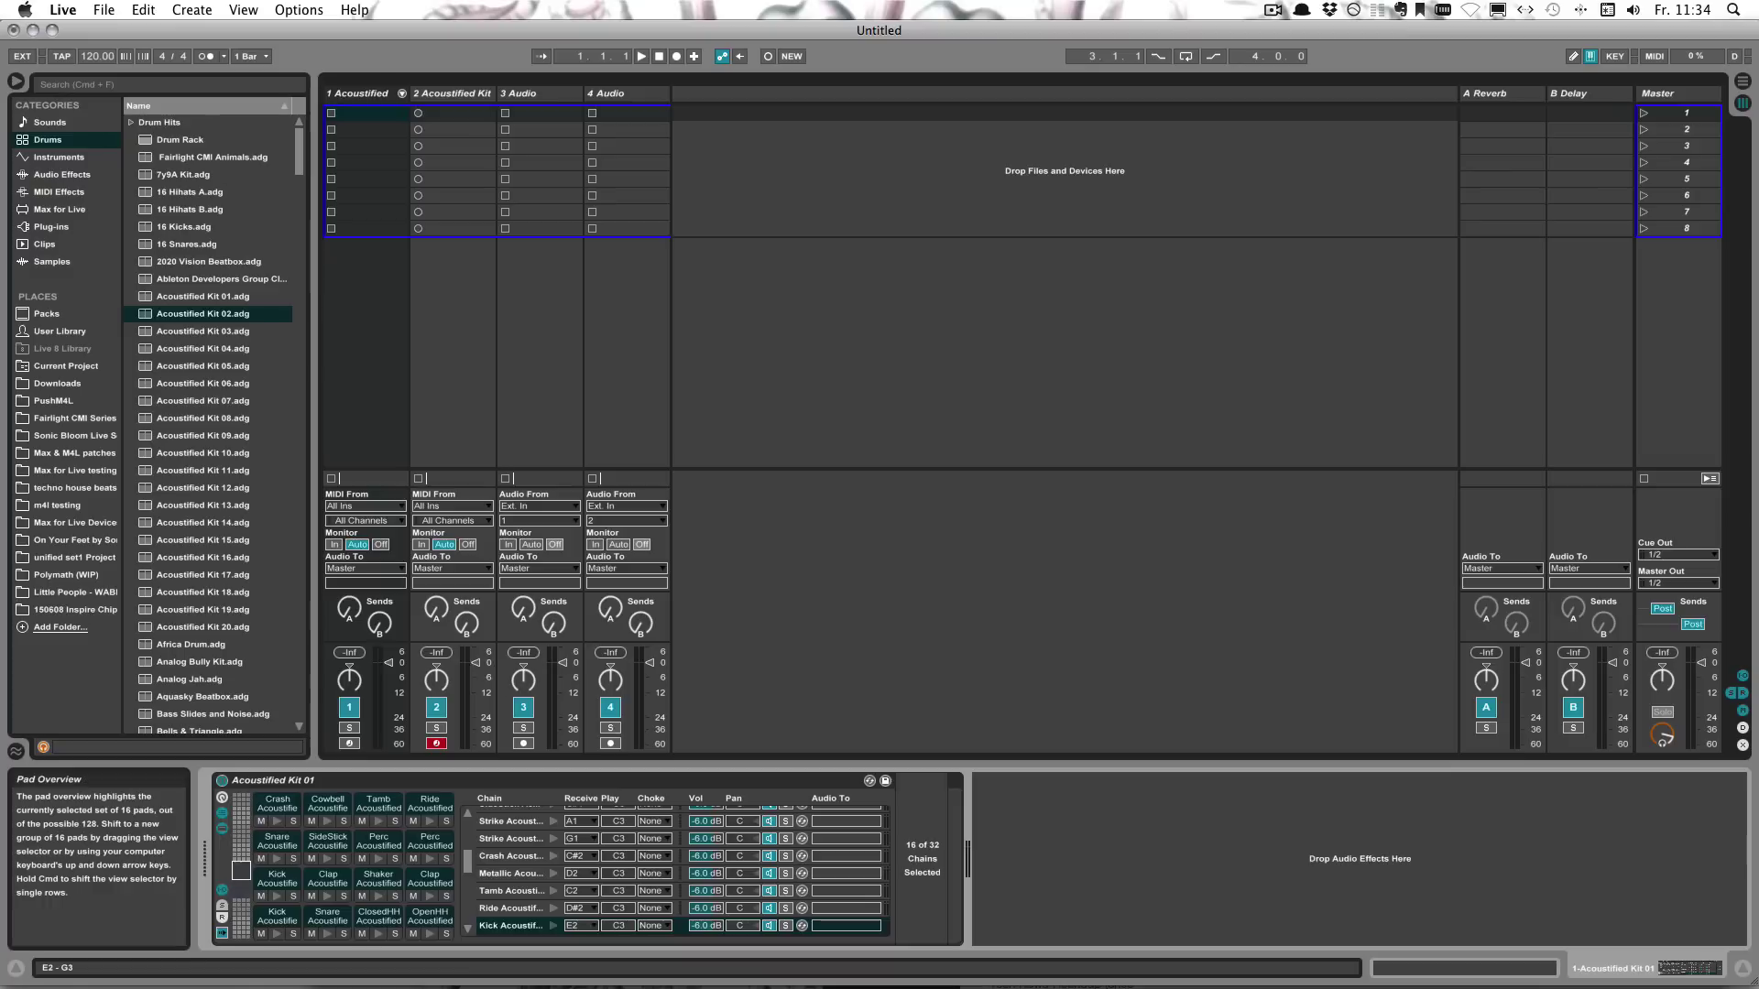
click(239, 889)
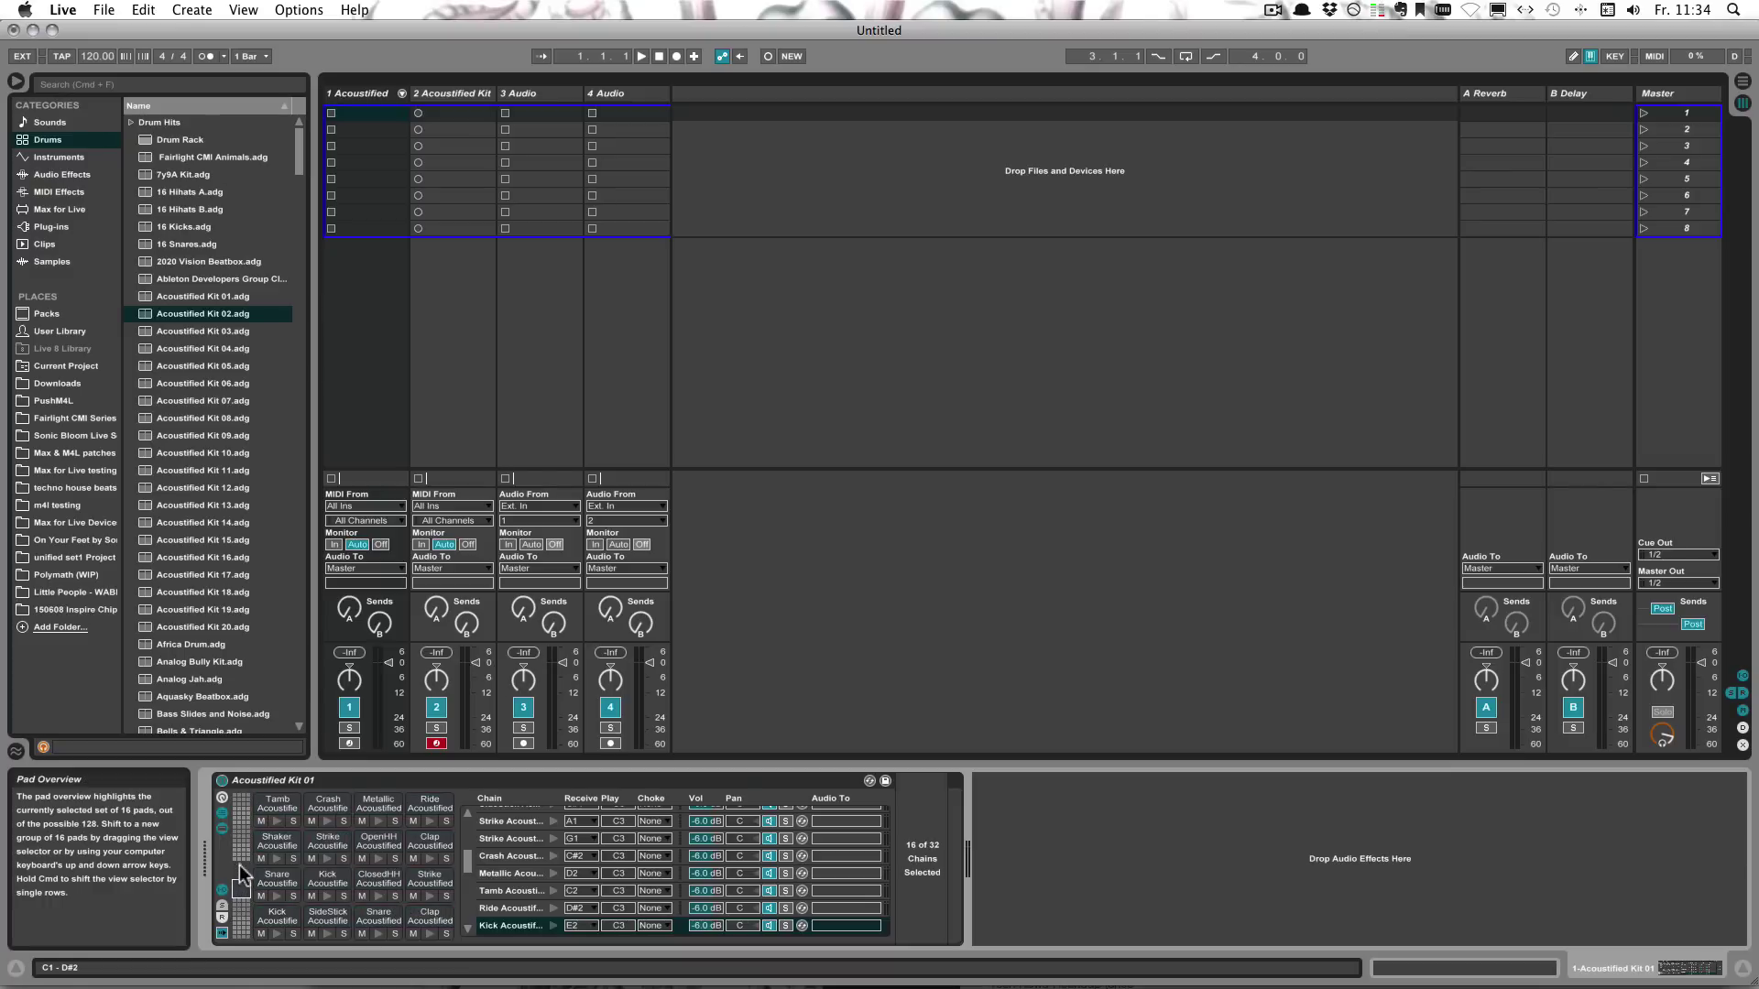
click(239, 865)
click(244, 897)
click(243, 876)
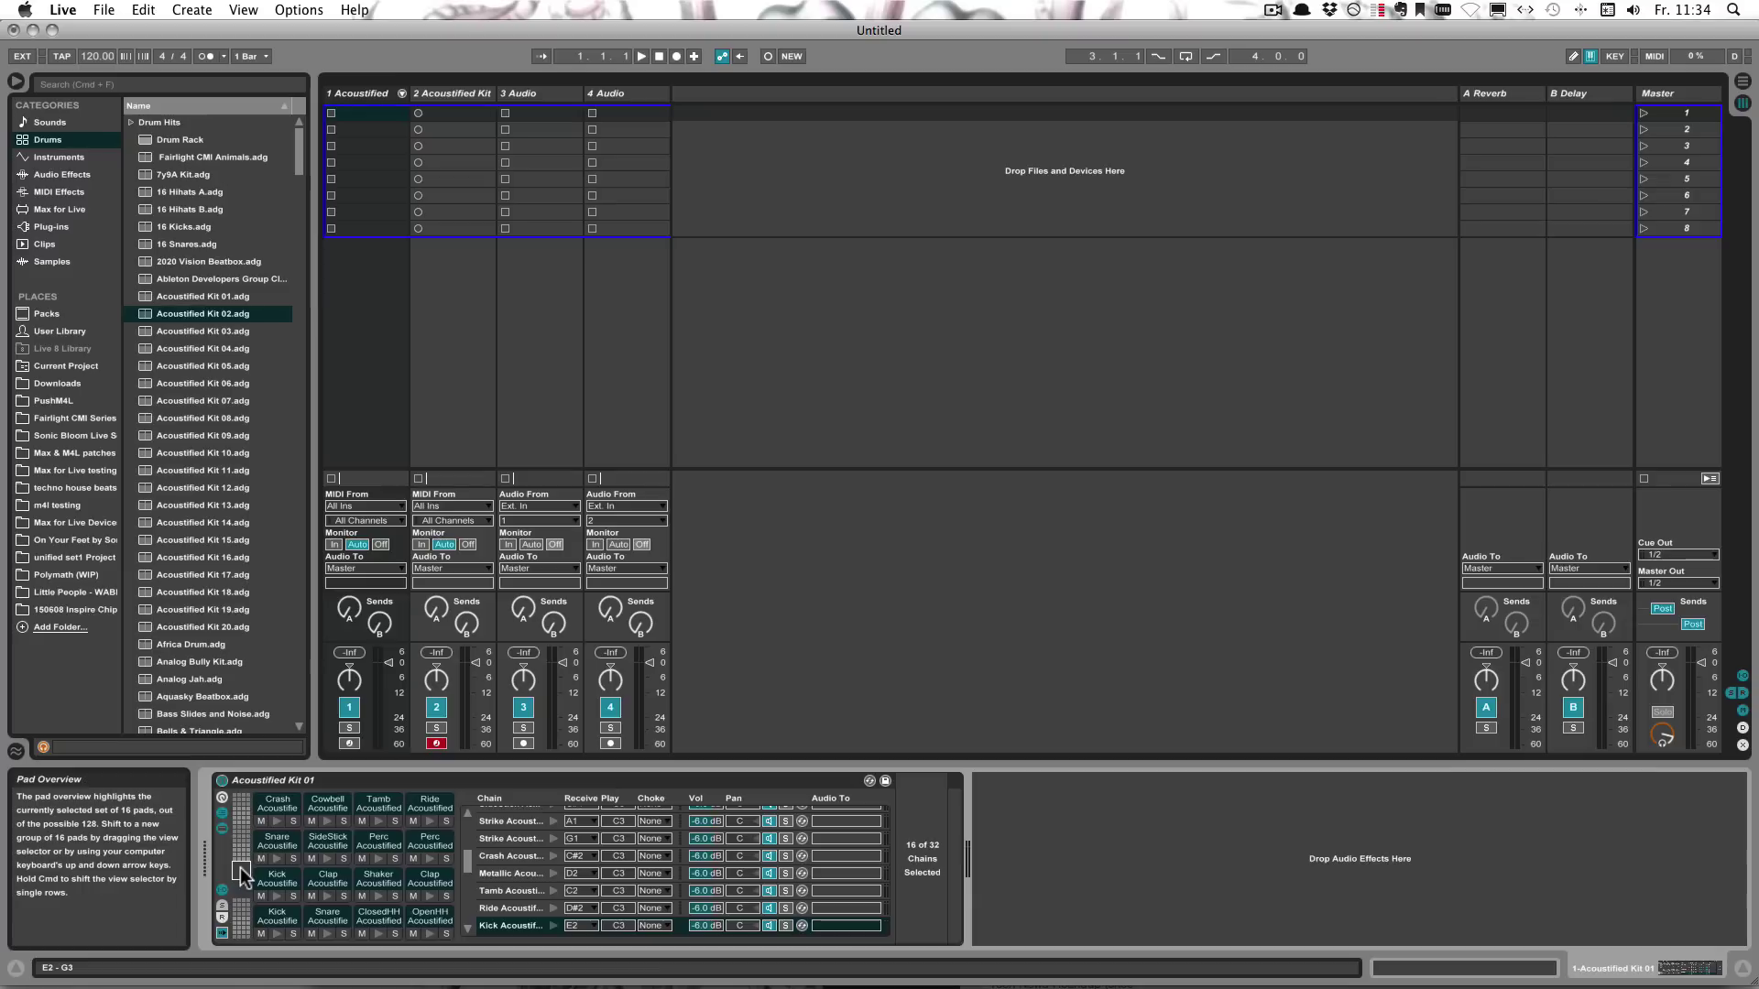